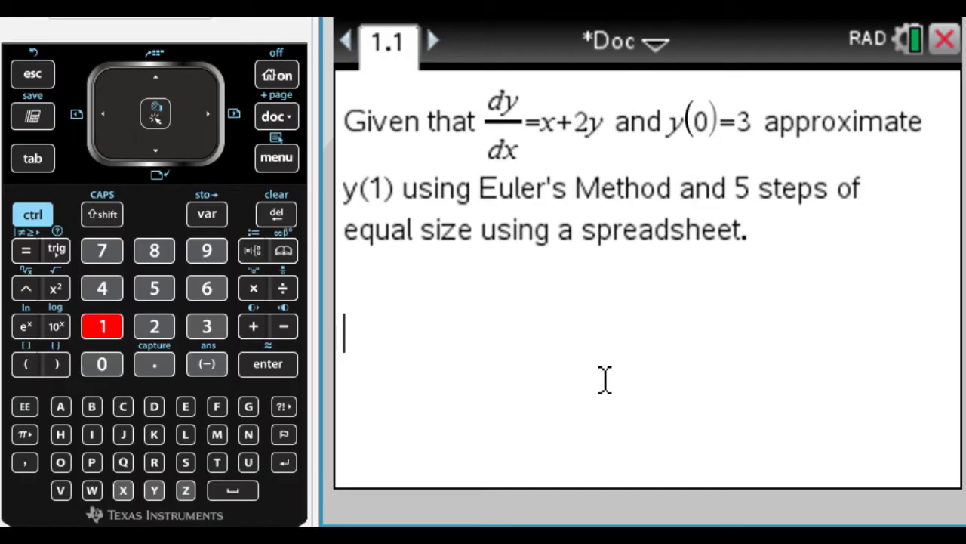
Insert a new Calculator page into the document.
{"action": "left_click", "coordinate": [275, 117]}
{"action": "key", "text": "Down"}
{"action": "key", "text": "Down"}
{"action": "key", "text": "Down"}
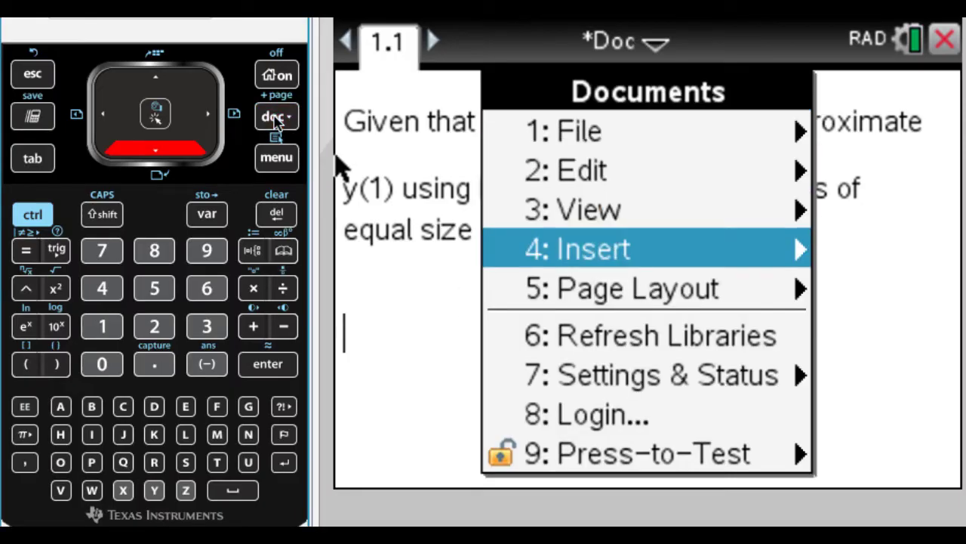
{"action": "key", "text": "Right"}
{"action": "key", "text": "Down"}
{"action": "key", "text": "Down"}
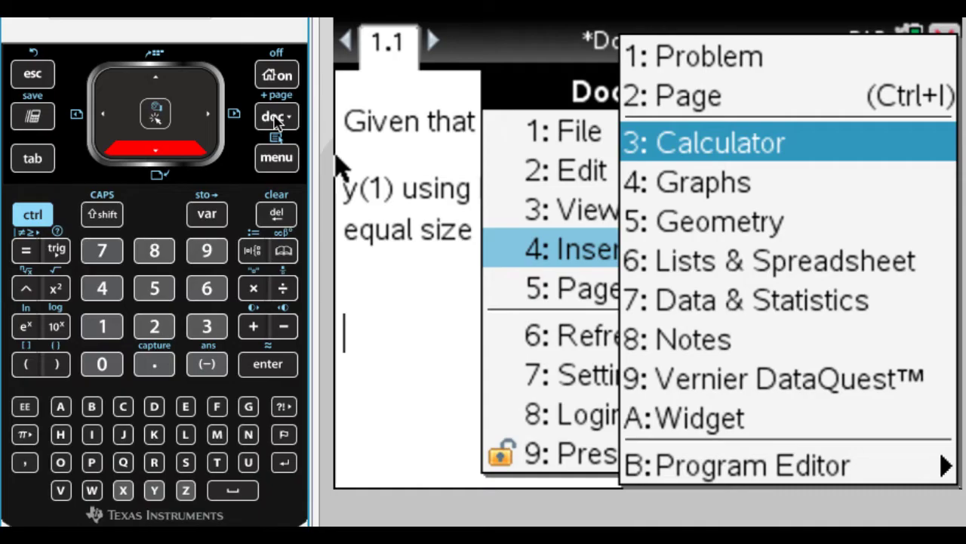
{"action": "key", "text": "Return"}
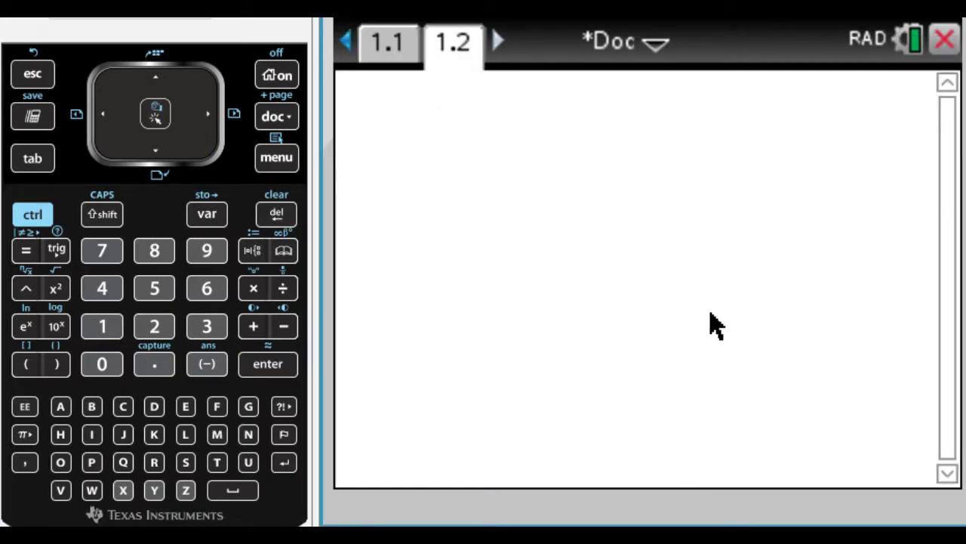
Define fp(x,y):=x+2·y, test it with fp(1,2), then delete the test entry.
{"action": "type", "text": "fp("}
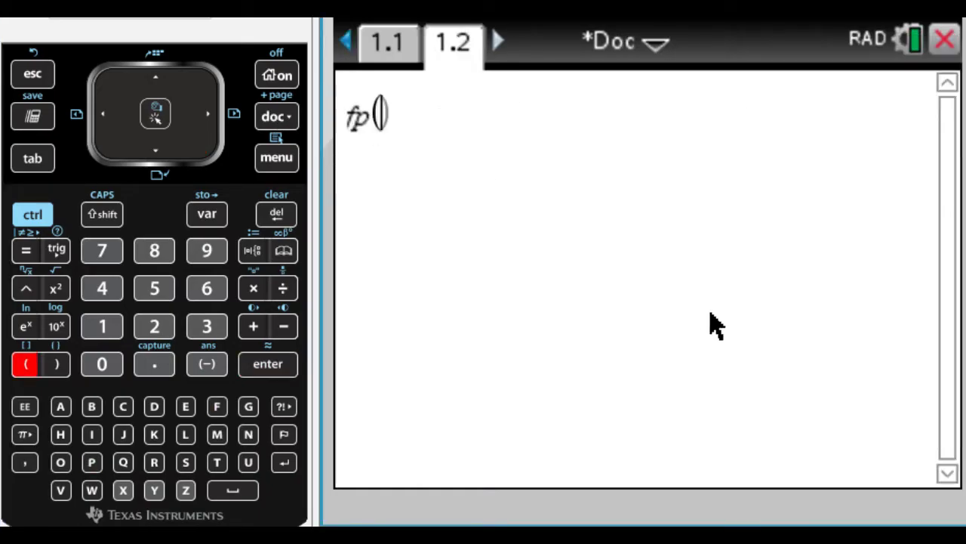
{"action": "type", "text": "x,"}
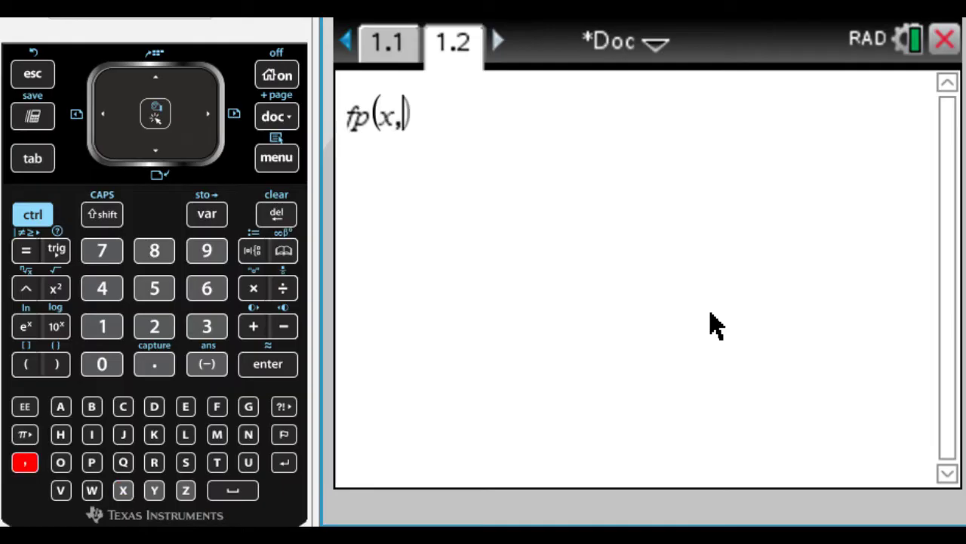
{"action": "type", "text": "y"}
{"action": "key", "text": "Right"}
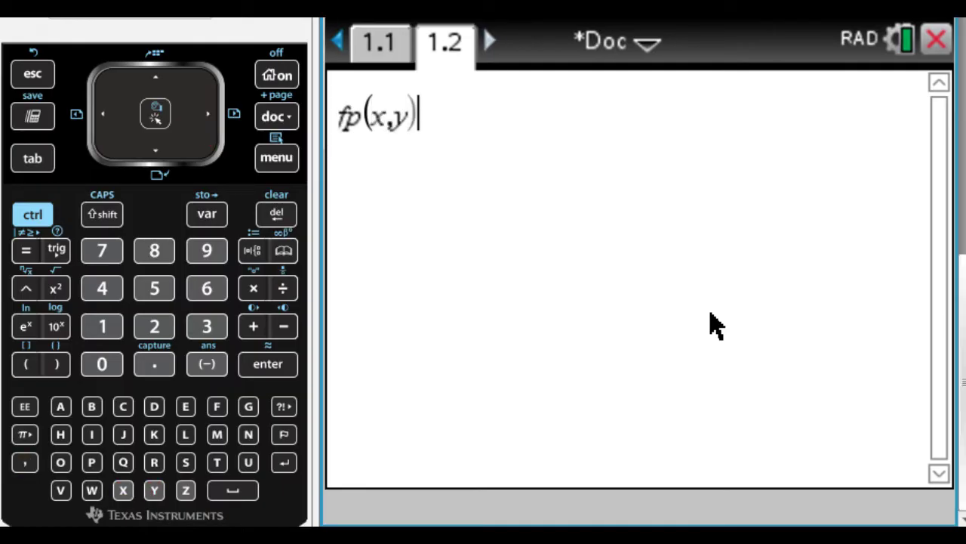
{"action": "type", "text": ":="}
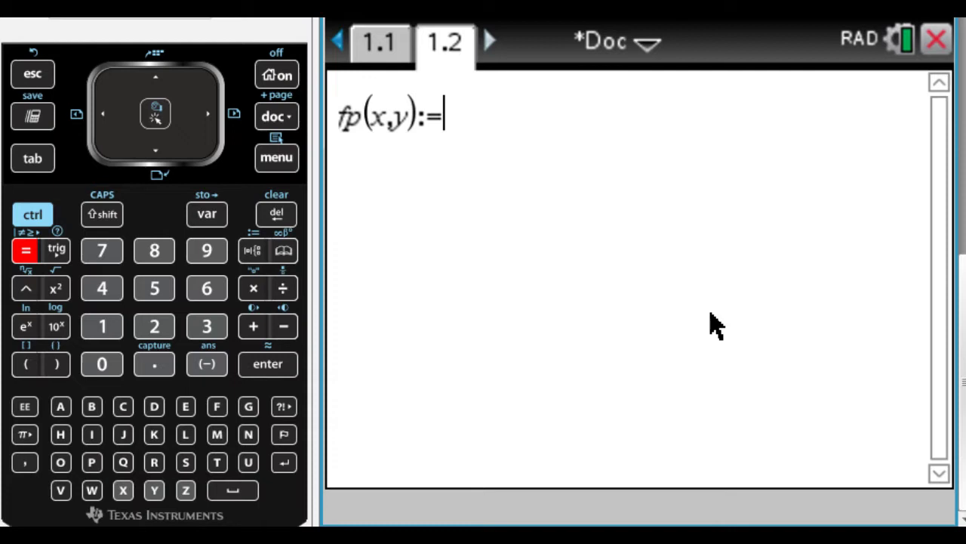
{"action": "type", "text": "x+"}
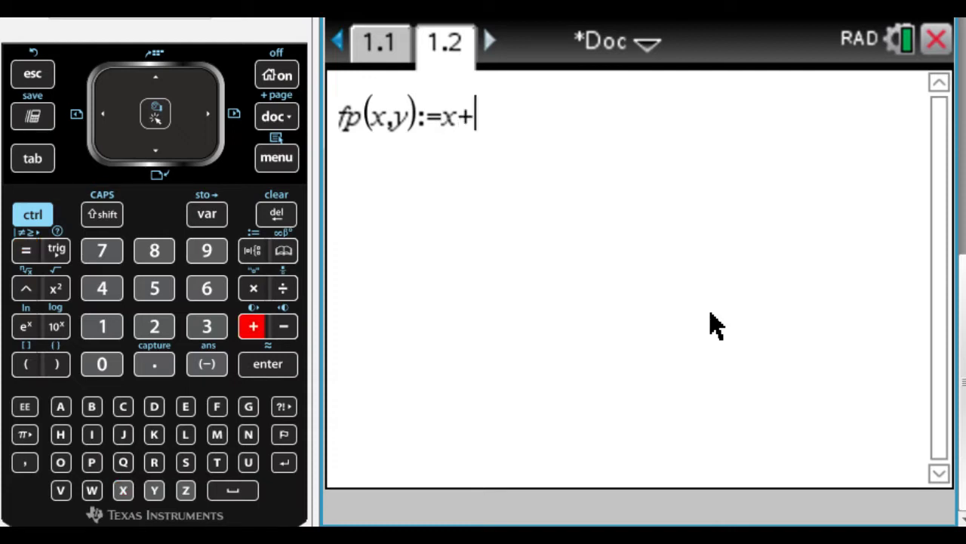
{"action": "type", "text": "2· y"}
{"action": "key", "text": "Return"}
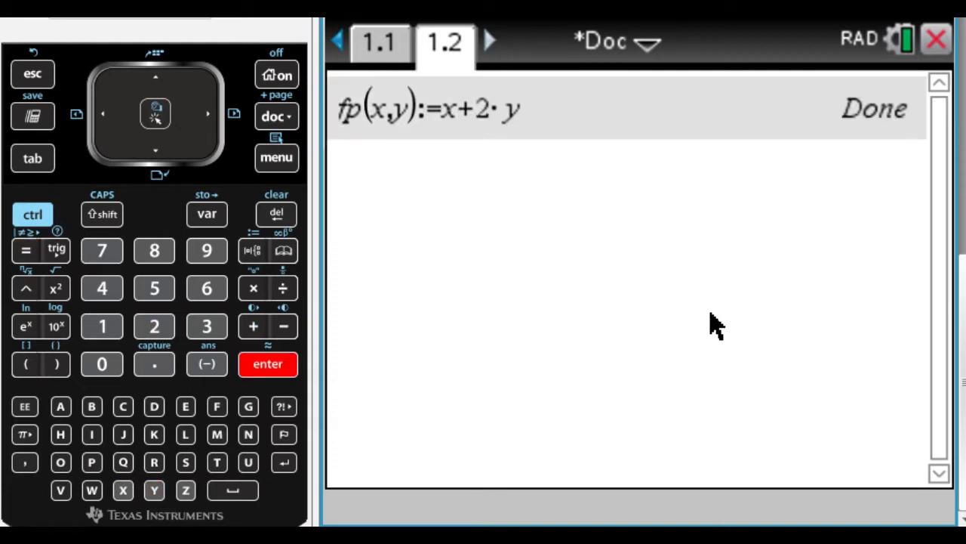
{"action": "type", "text": "fp("}
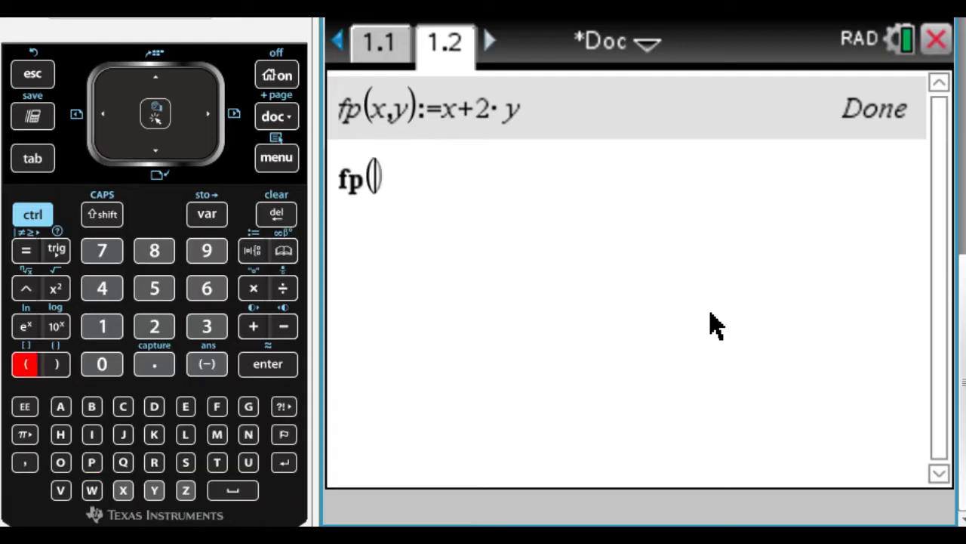
{"action": "type", "text": "1,2"}
{"action": "key", "text": "Return"}
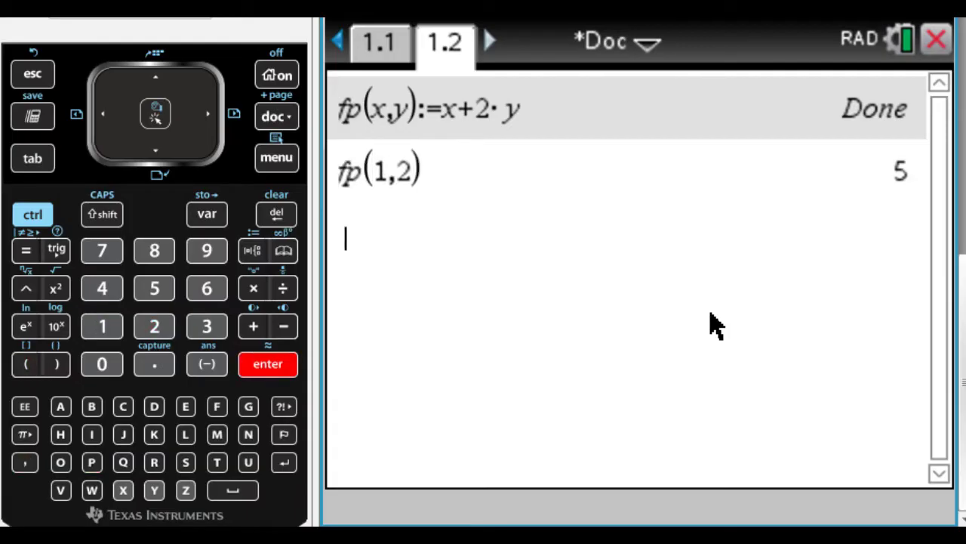
{"action": "key", "text": "Up"}
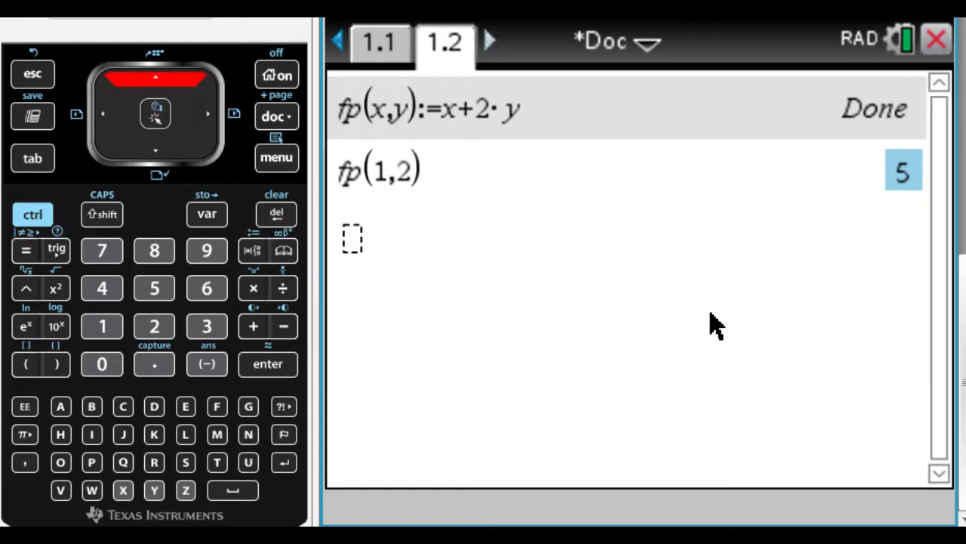
{"action": "key", "text": "BackSpace"}
{"action": "key", "text": "Down"}
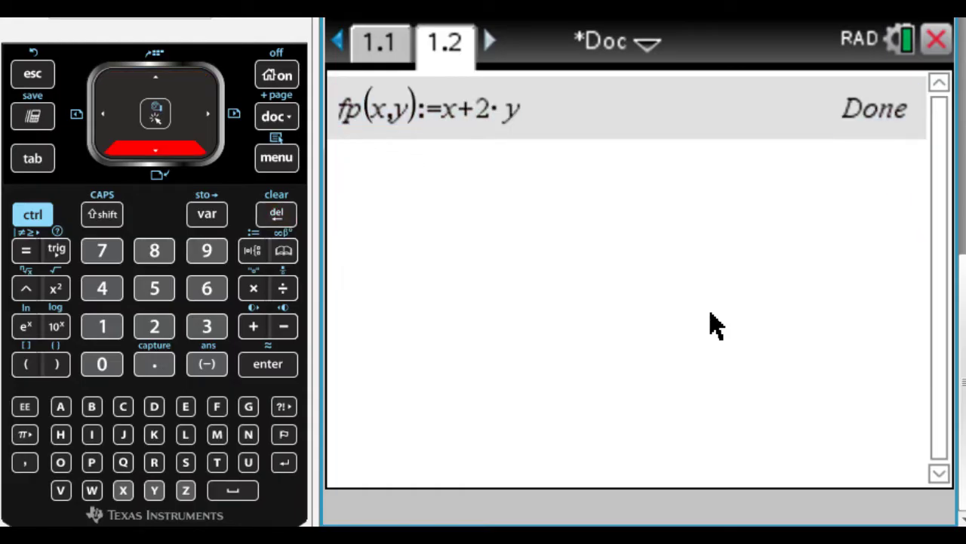
Store the step size dx:=1/5 as a fraction.
{"action": "type", "text": "dx:="}
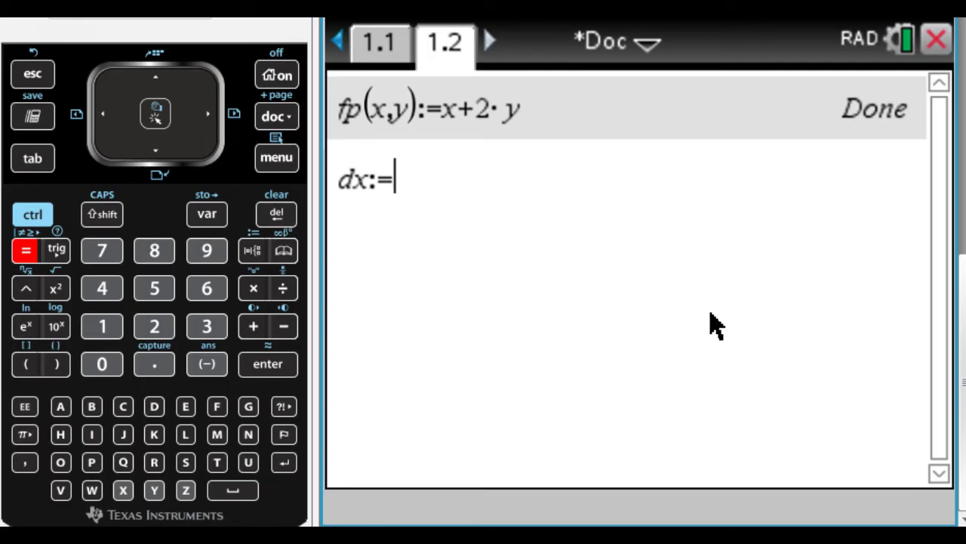
{"action": "key", "text": "ctrl+slash"}
{"action": "type", "text": "1/"}
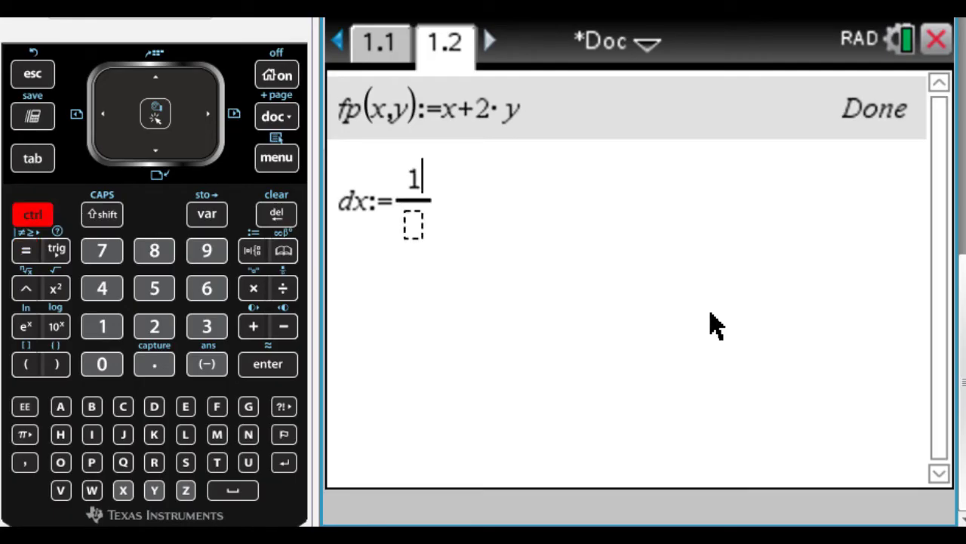
{"action": "key", "text": "Tab"}
{"action": "type", "text": "5"}
{"action": "key", "text": "Return"}
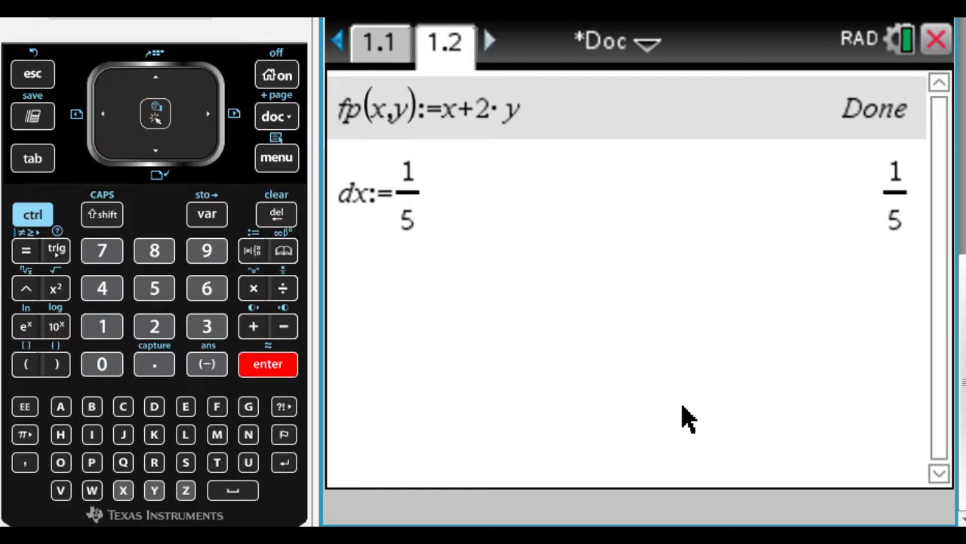
Insert a new Lists & Spreadsheet page into the document.
{"action": "left_click", "coordinate": [288, 123]}
{"action": "key", "text": "Down"}
{"action": "key", "text": "Down"}
{"action": "key", "text": "Down"}
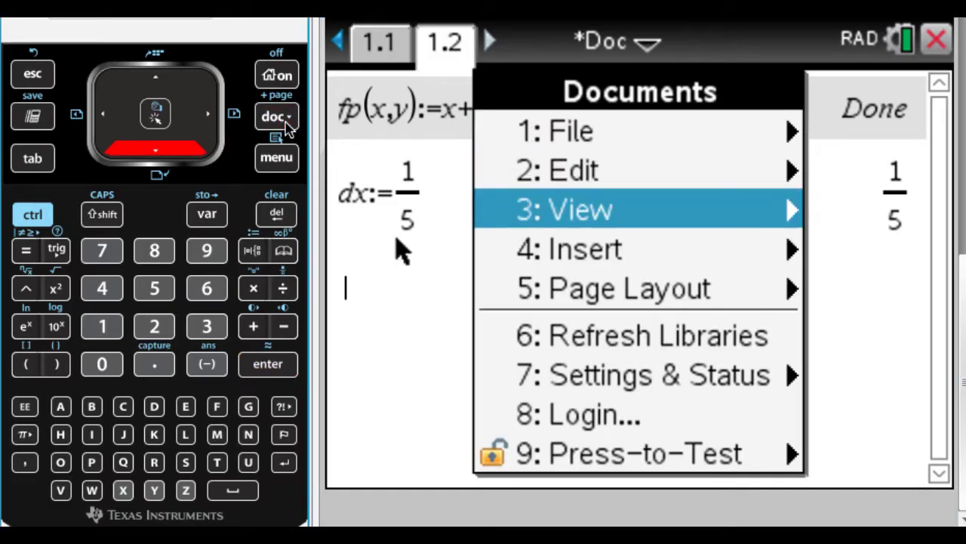
{"action": "key", "text": "Right"}
{"action": "key", "text": "Down"}
{"action": "key", "text": "Down"}
{"action": "key", "text": "Down"}
{"action": "key", "text": "Down"}
{"action": "key", "text": "Down"}
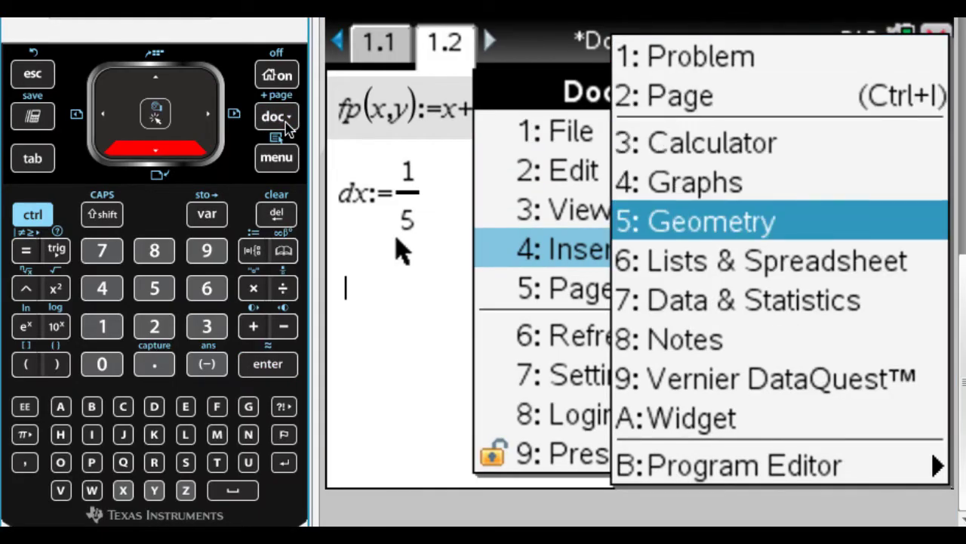
{"action": "key", "text": "Return"}
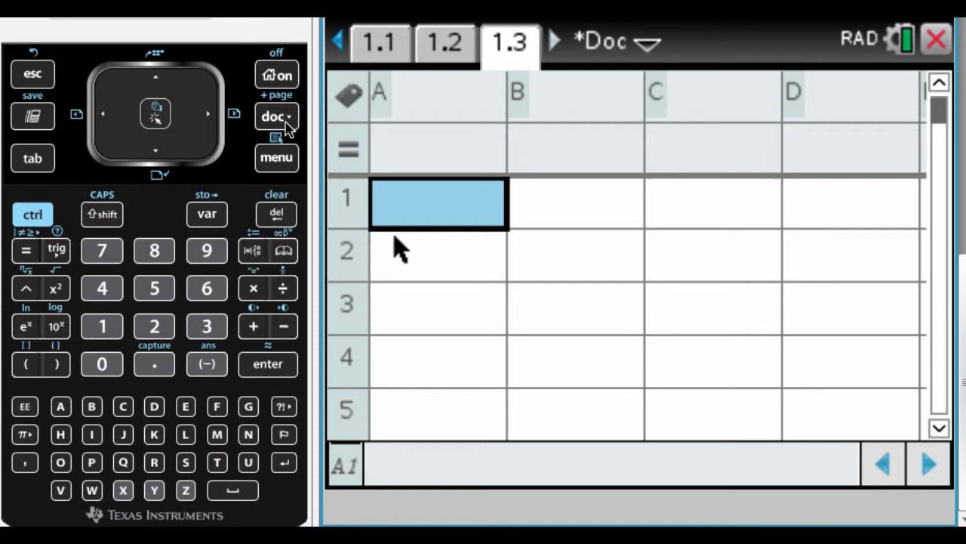
Name columns A, B and C as xc, yc and change.
{"action": "key", "text": "Up"}
{"action": "key", "text": "Up"}
{"action": "key", "text": "Right"}
{"action": "key", "text": "Right"}
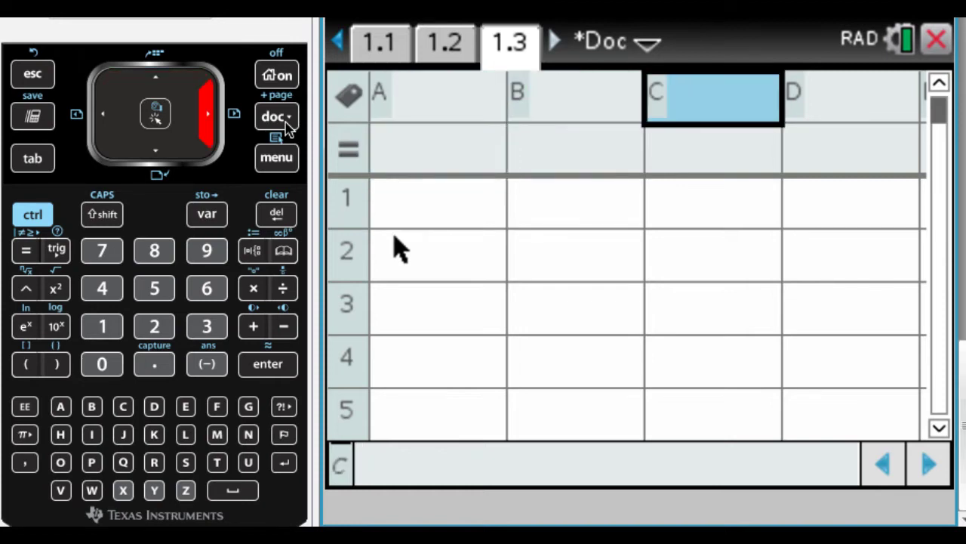
{"action": "key", "text": "Left"}
{"action": "key", "text": "Left"}
{"action": "type", "text": "xc"}
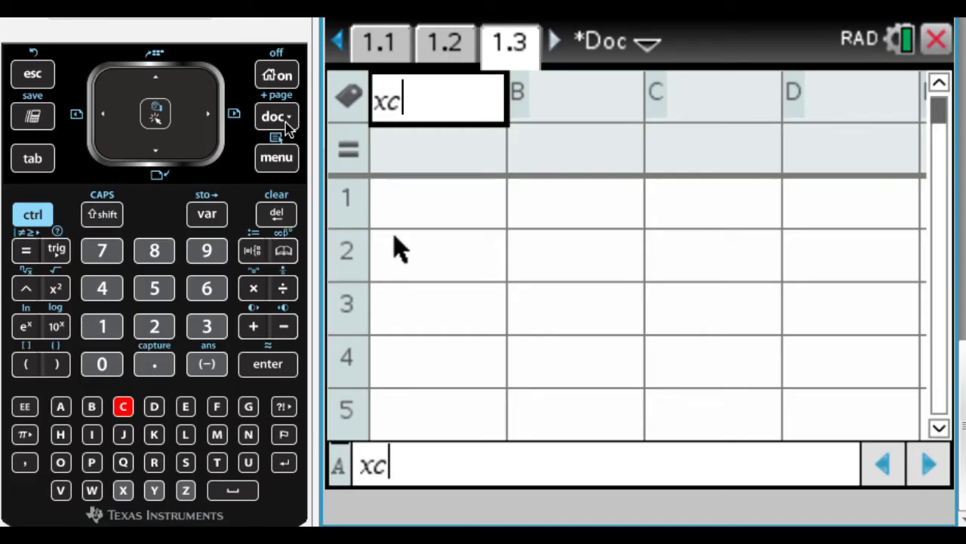
{"action": "key", "text": "Return"}
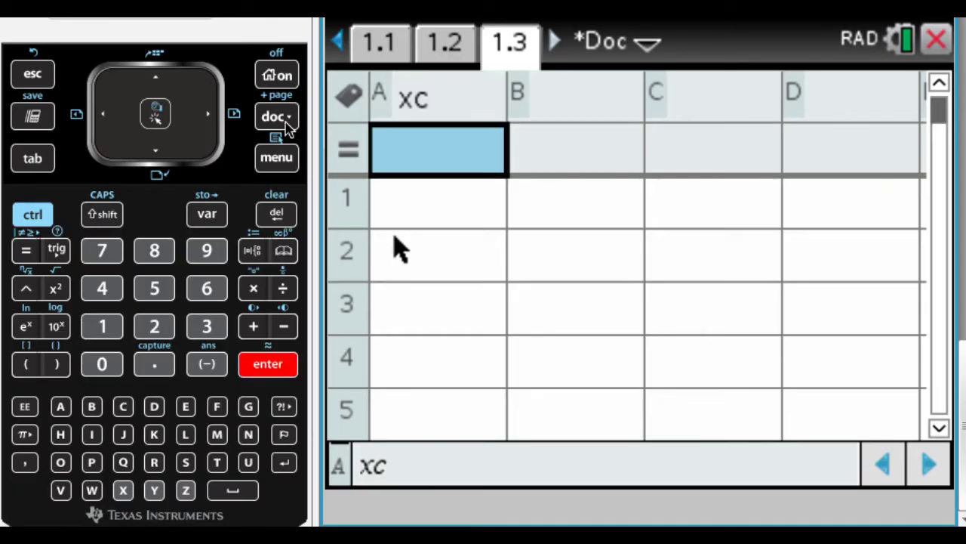
{"action": "key", "text": "Right"}
{"action": "key", "text": "Up"}
{"action": "type", "text": "yc"}
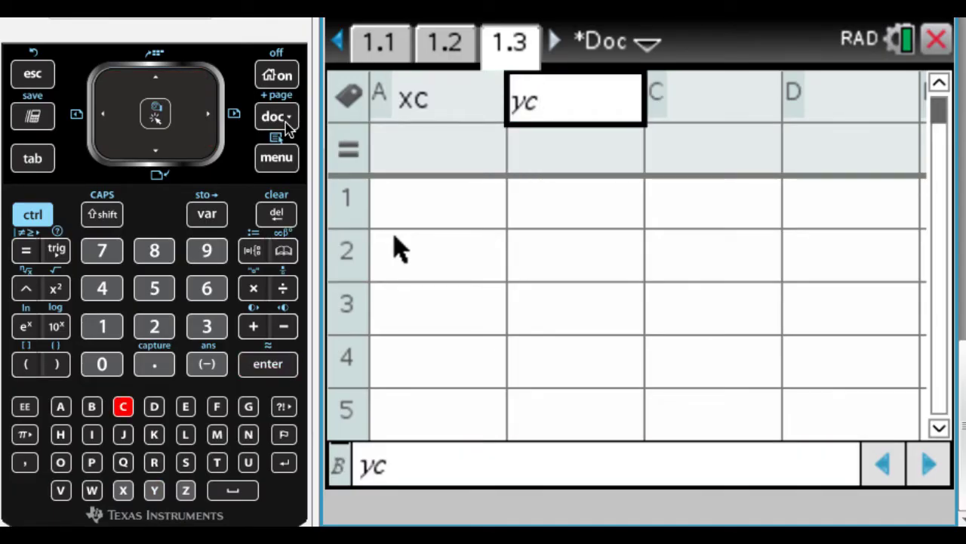
{"action": "key", "text": "Return"}
{"action": "key", "text": "Right"}
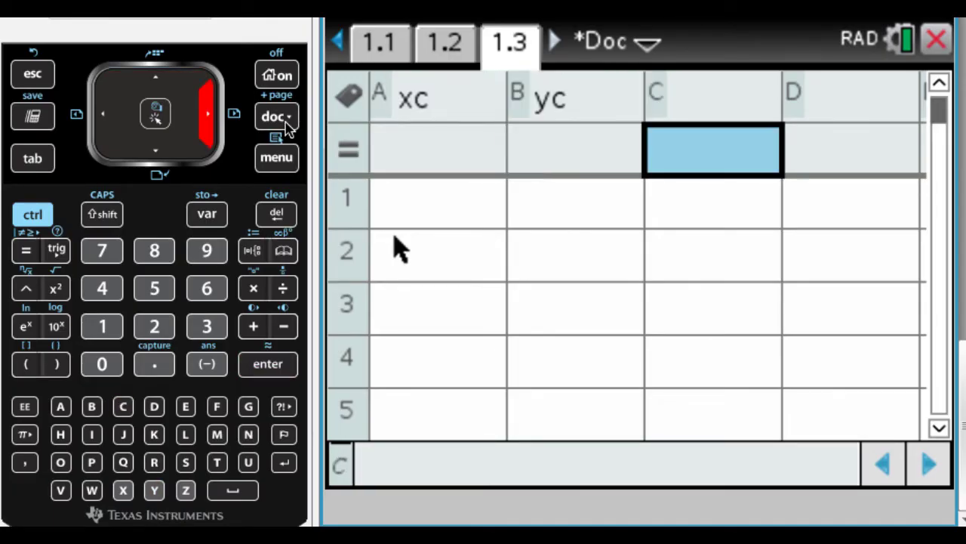
{"action": "key", "text": "Up"}
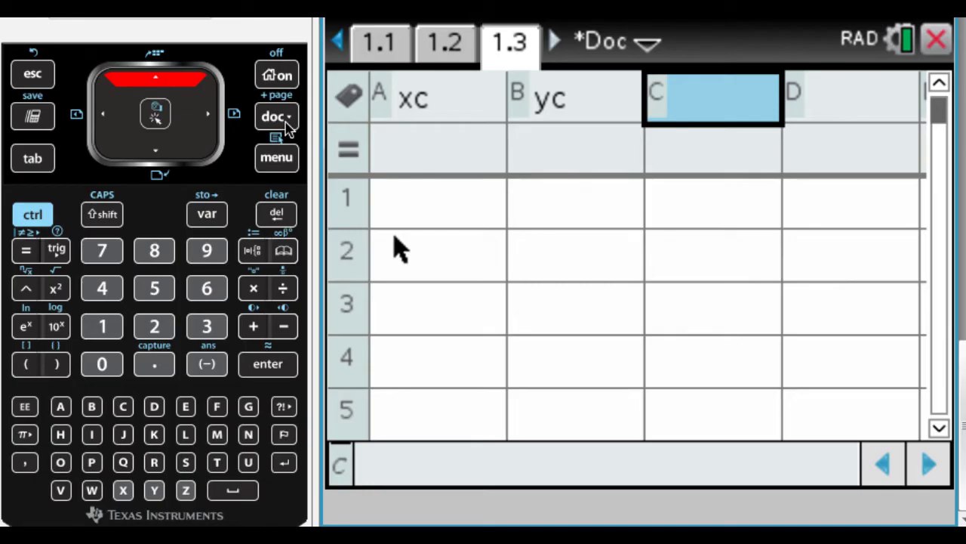
{"action": "type", "text": "change"}
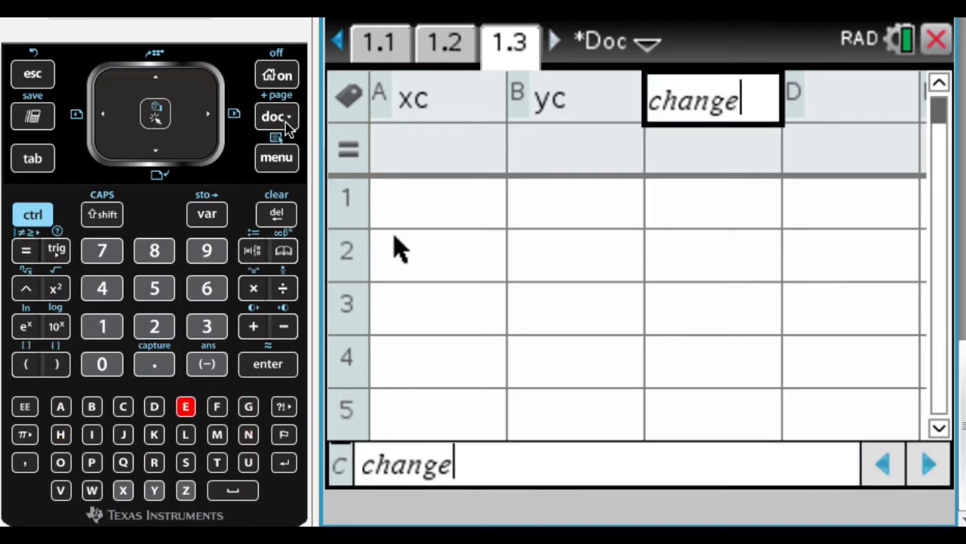
{"action": "key", "text": "Return"}
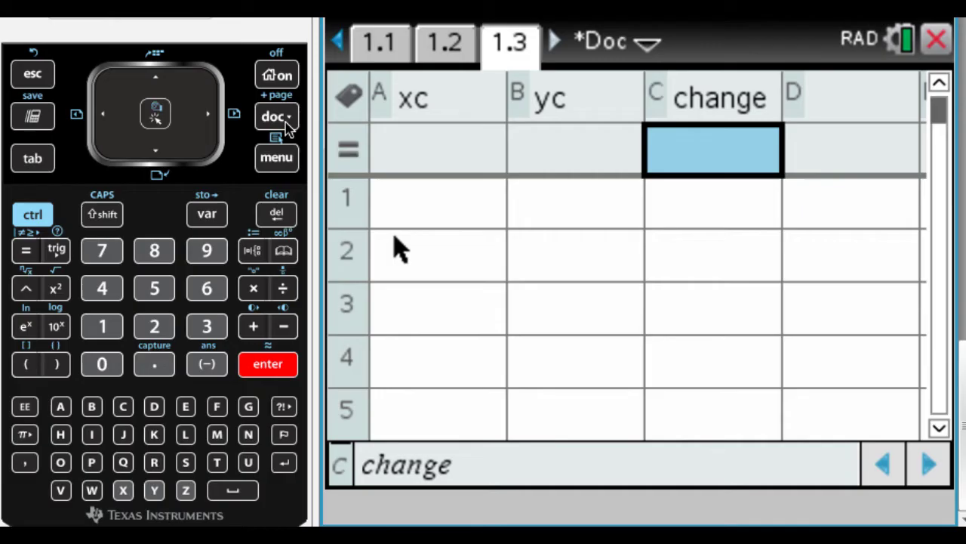
Enter the starting values 0 in A1 and 3 in B1.
{"action": "key", "text": "Down"}
{"action": "key", "text": "Left"}
{"action": "key", "text": "Left"}
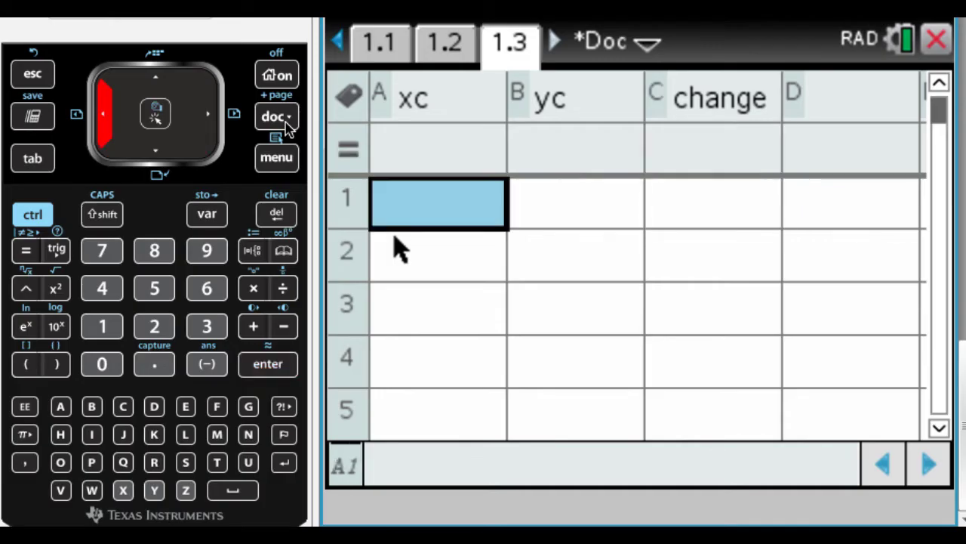
{"action": "type", "text": "0"}
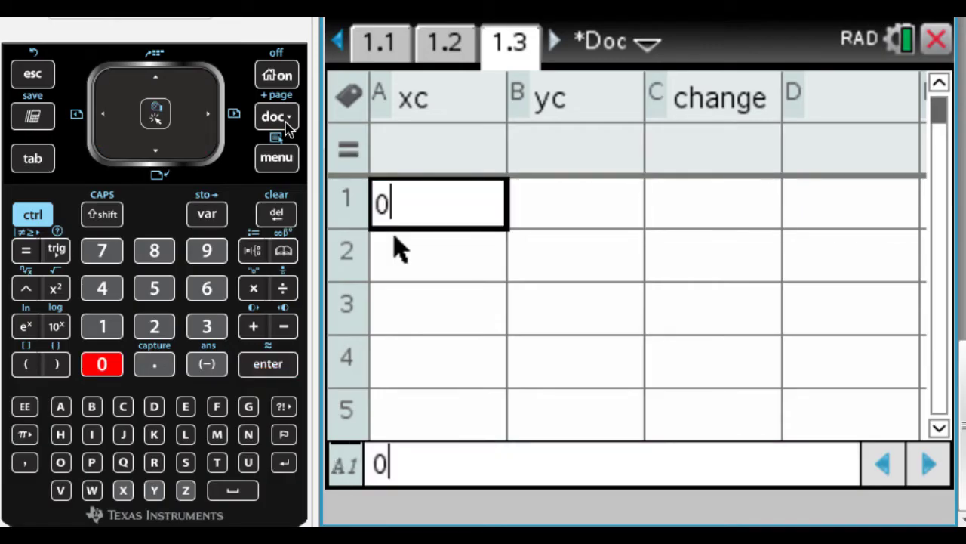
{"action": "key", "text": "Tab"}
{"action": "type", "text": "3"}
{"action": "key", "text": "Tab"}
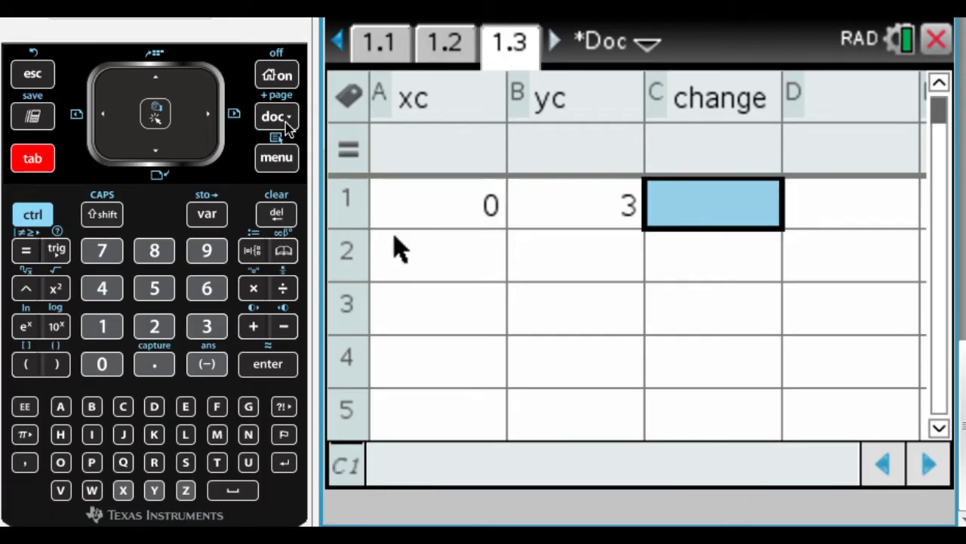
Start the C1 formula with = and insert fp from the stored variables list.
{"action": "type", "text": "="}
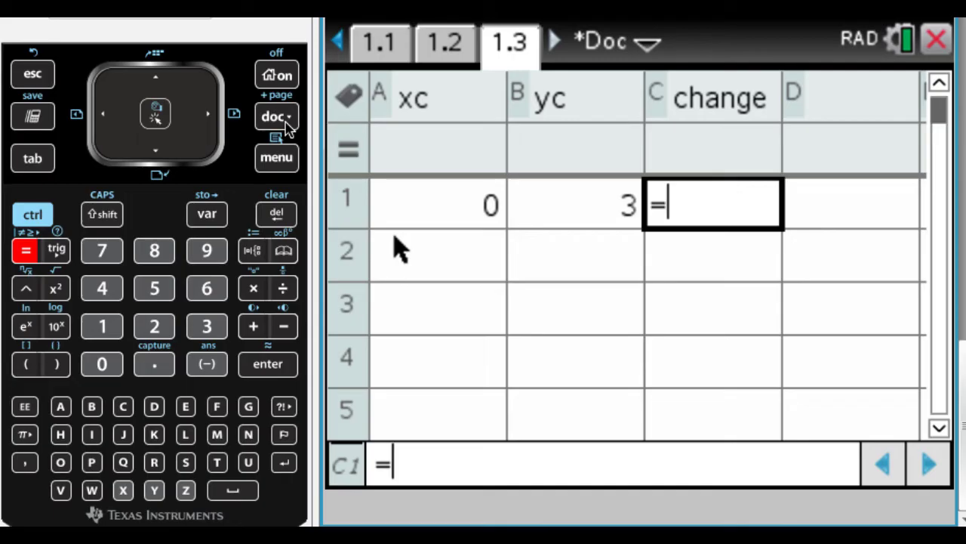
{"action": "type", "text": "fp"}
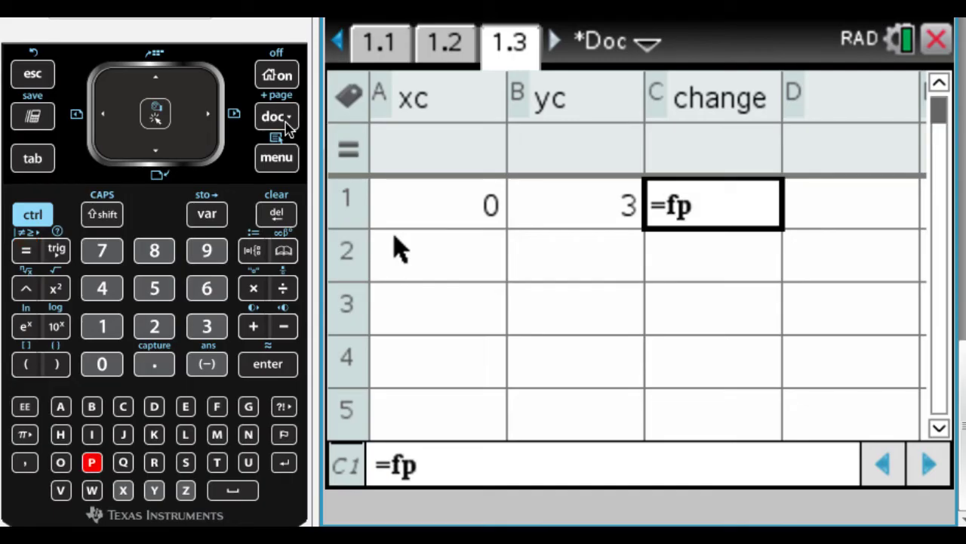
{"action": "key", "text": "BackSpace"}
{"action": "key", "text": "BackSpace"}
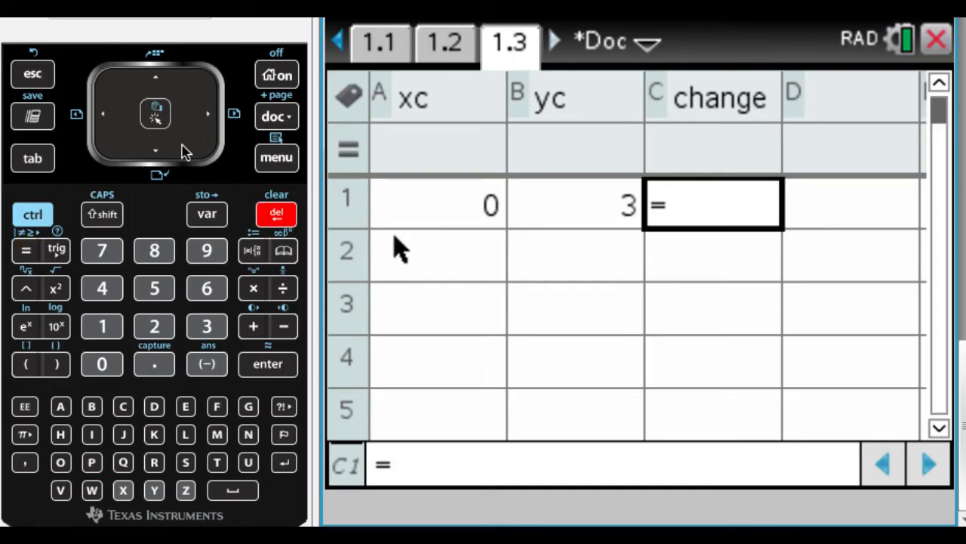
{"action": "left_click", "coordinate": [209, 216]}
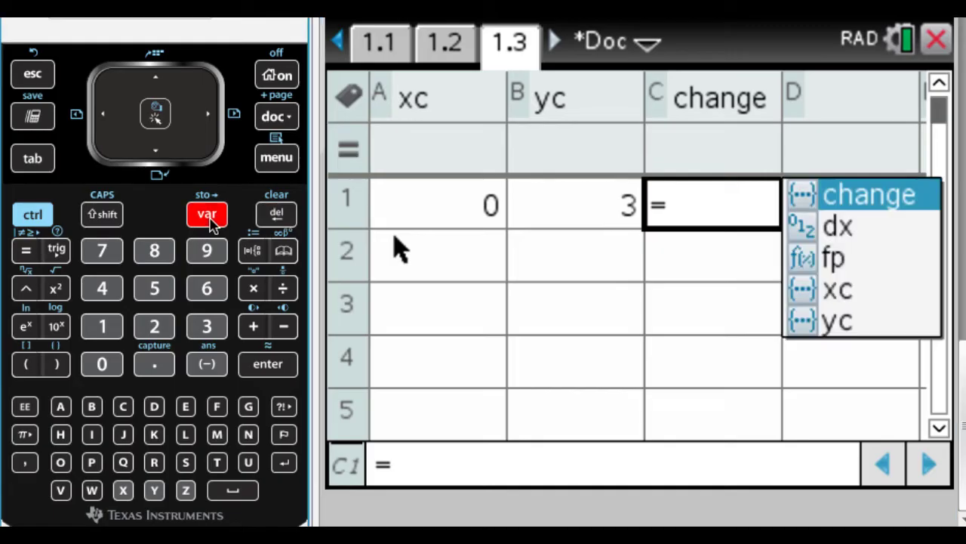
{"action": "key", "text": "Down"}
{"action": "key", "text": "Down"}
{"action": "key", "text": "Down"}
{"action": "key", "text": "Up"}
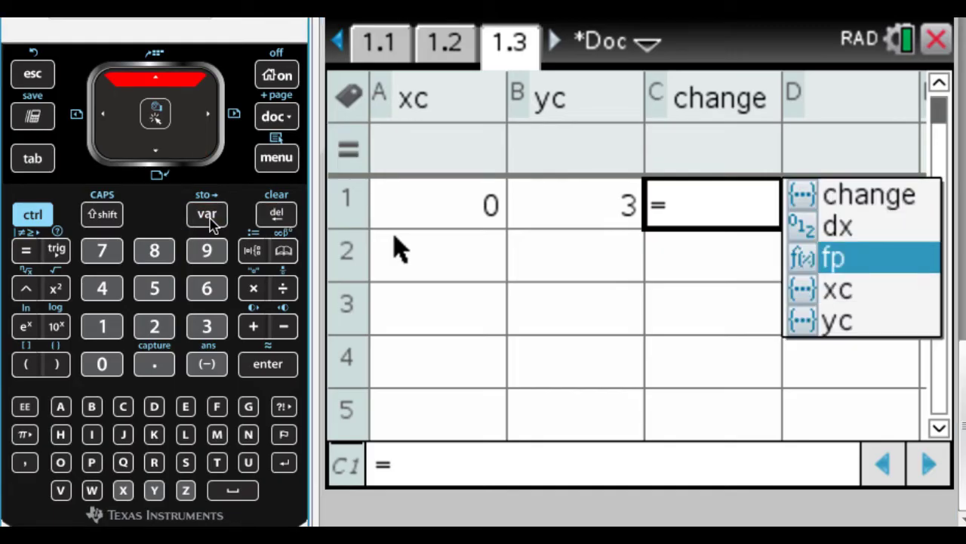
{"action": "key", "text": "Down"}
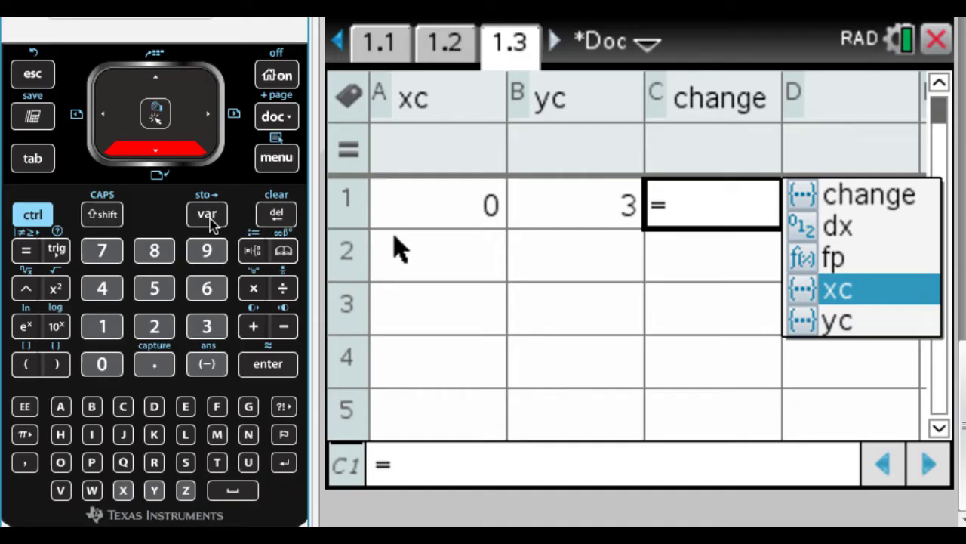
{"action": "key", "text": "Down"}
{"action": "key", "text": "Up"}
{"action": "key", "text": "Down"}
{"action": "key", "text": "Up"}
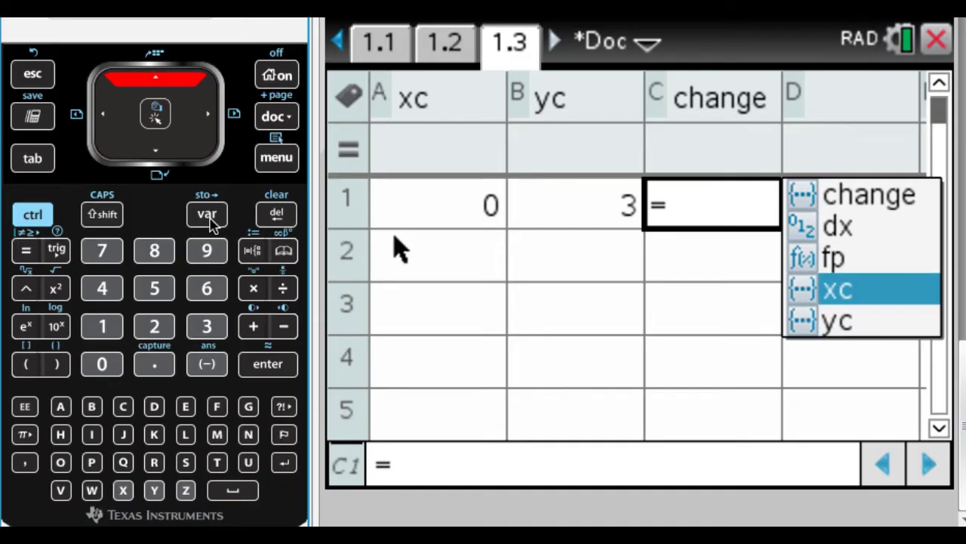
{"action": "key", "text": "Down"}
{"action": "key", "text": "Down"}
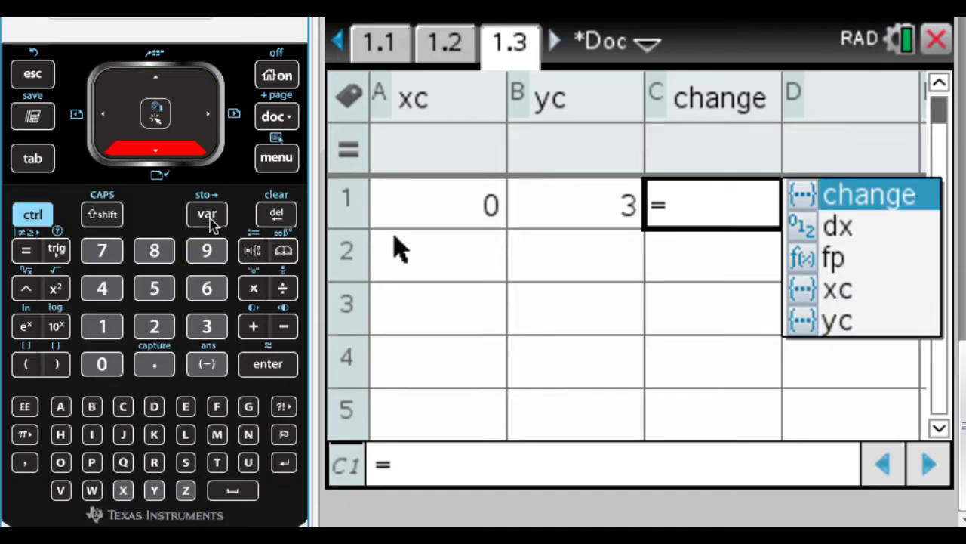
{"action": "key", "text": "Down"}
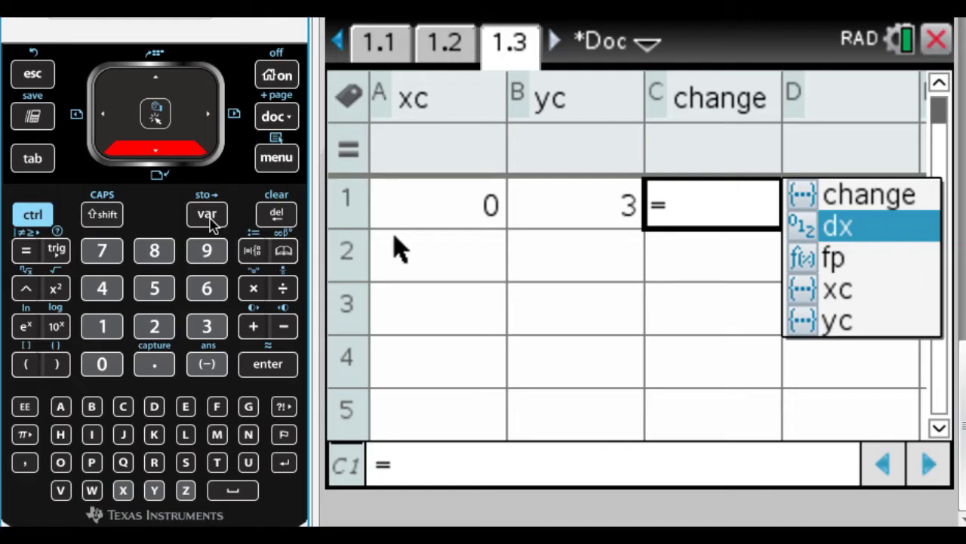
{"action": "key", "text": "Down"}
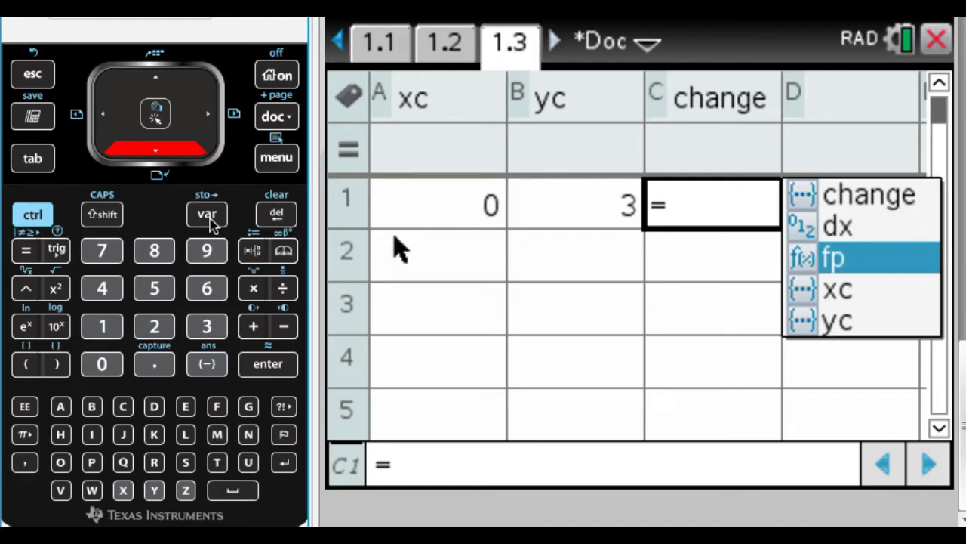
{"action": "key", "text": "Return"}
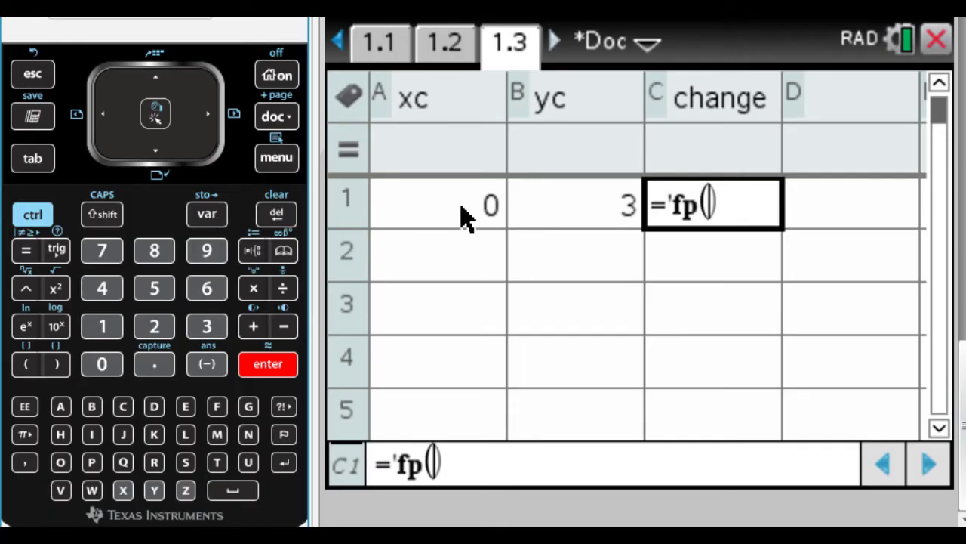
Complete C1 as =fp(a1,b1)*dx, giving 6/5.
{"action": "type", "text": "a1"}
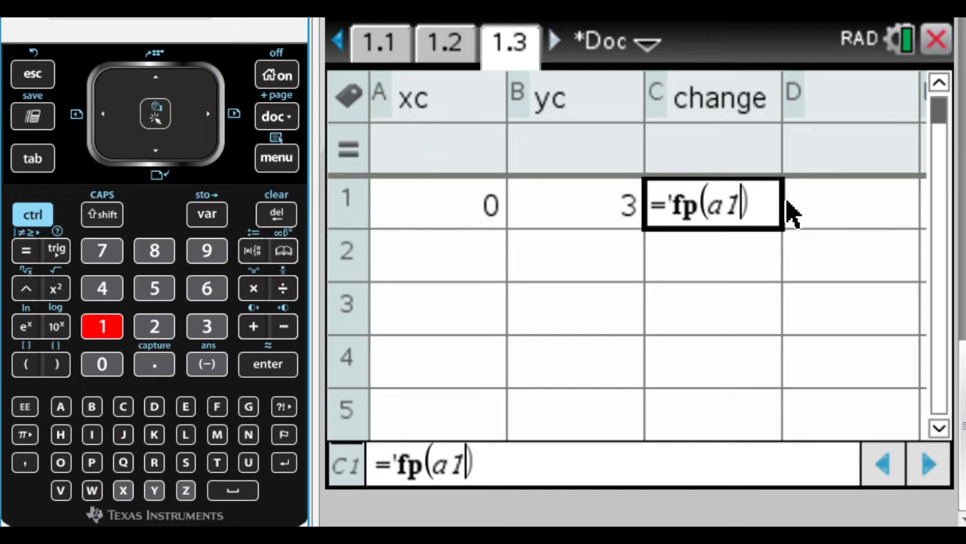
{"action": "type", "text": ",b1"}
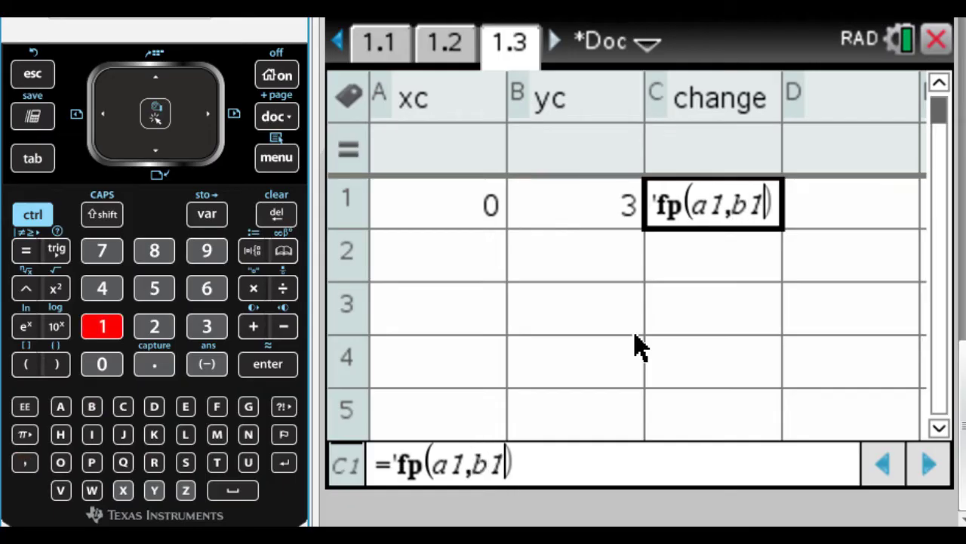
{"action": "key", "text": "Right"}
{"action": "type", "text": "*"}
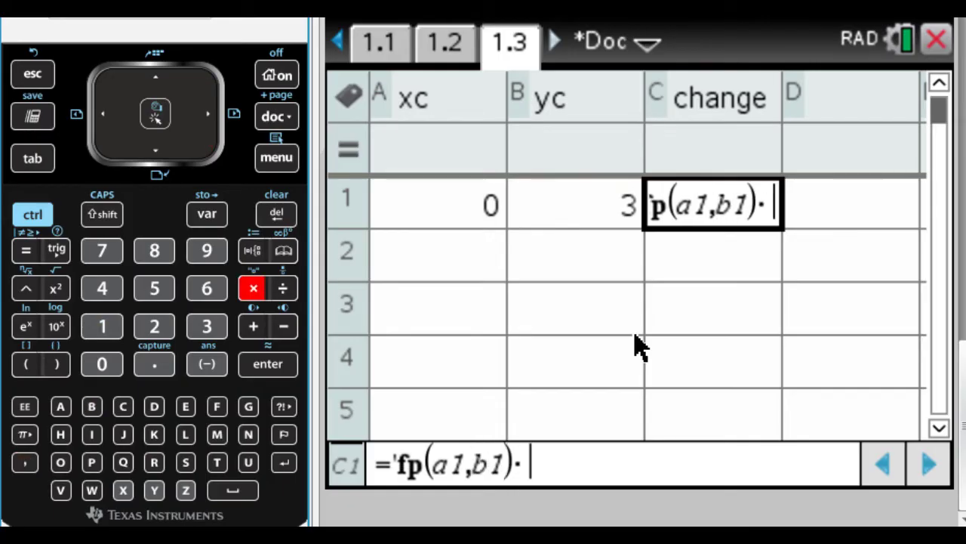
{"action": "type", "text": "dx"}
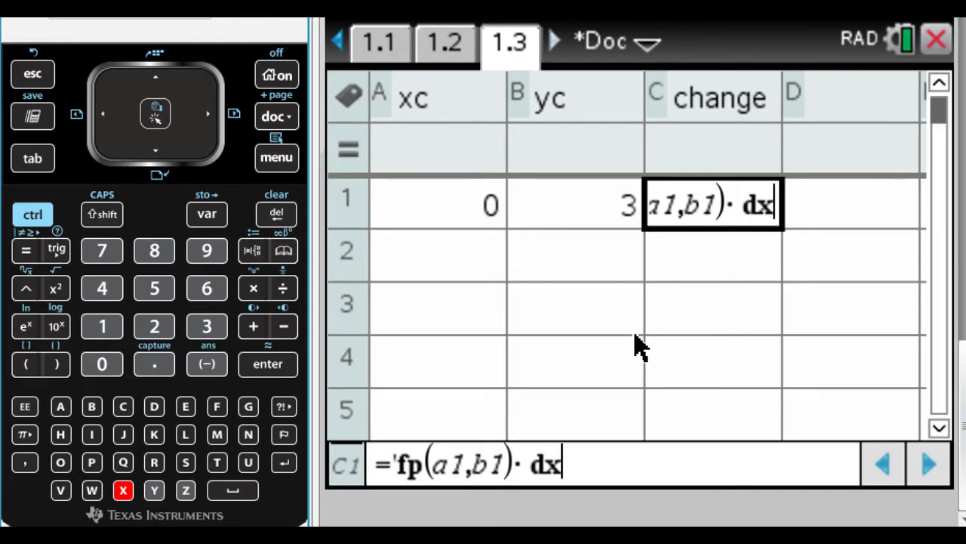
{"action": "key", "text": "Return"}
Remove the stray apostrophe from the C1 formula and recommit it.
{"action": "key", "text": "Up"}
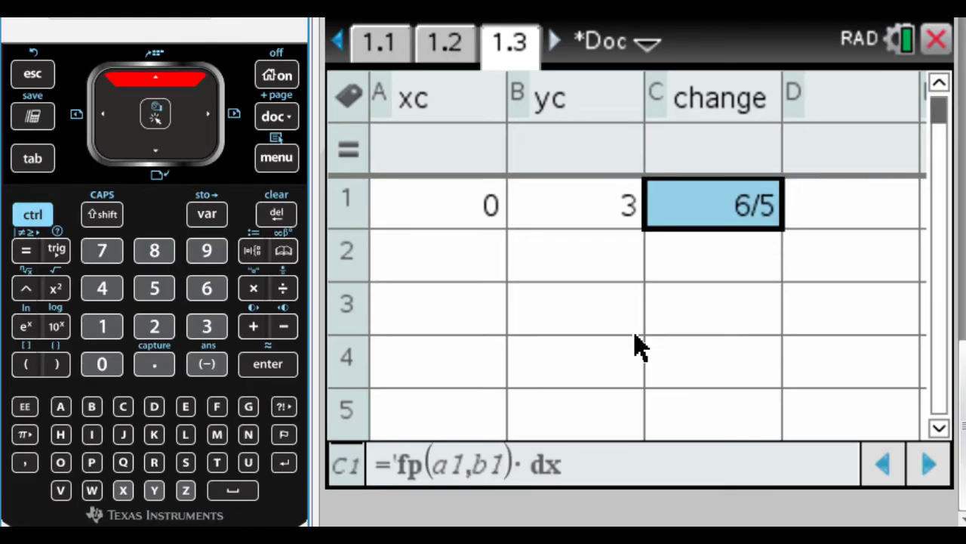
{"action": "key", "text": "Return"}
{"action": "key", "text": "Left"}
{"action": "key", "text": "Right"}
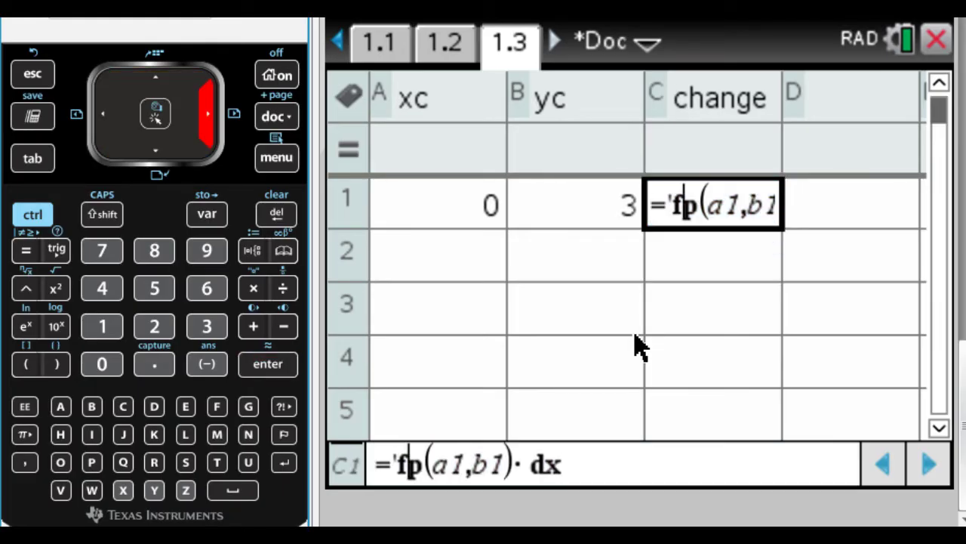
{"action": "key", "text": "Left"}
{"action": "key", "text": "BackSpace"}
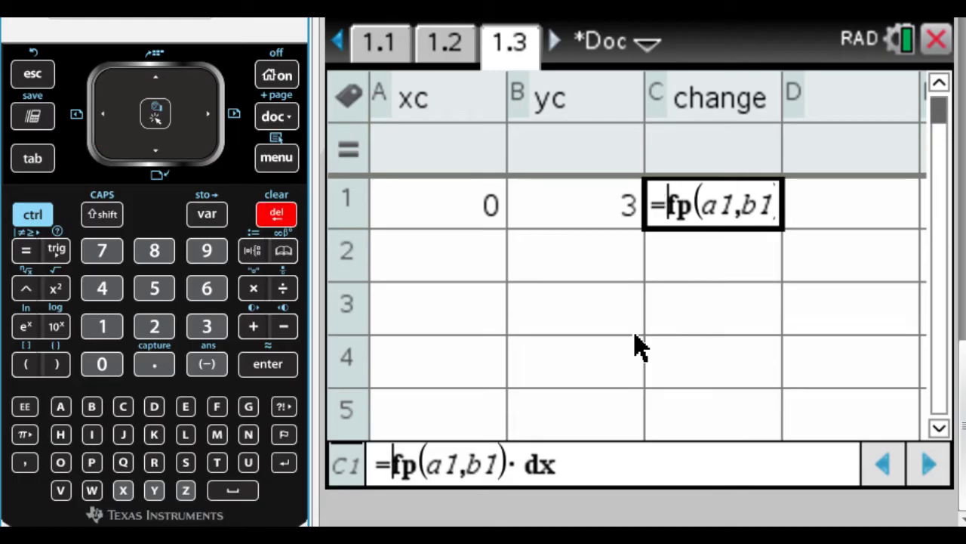
{"action": "key", "text": "Return"}
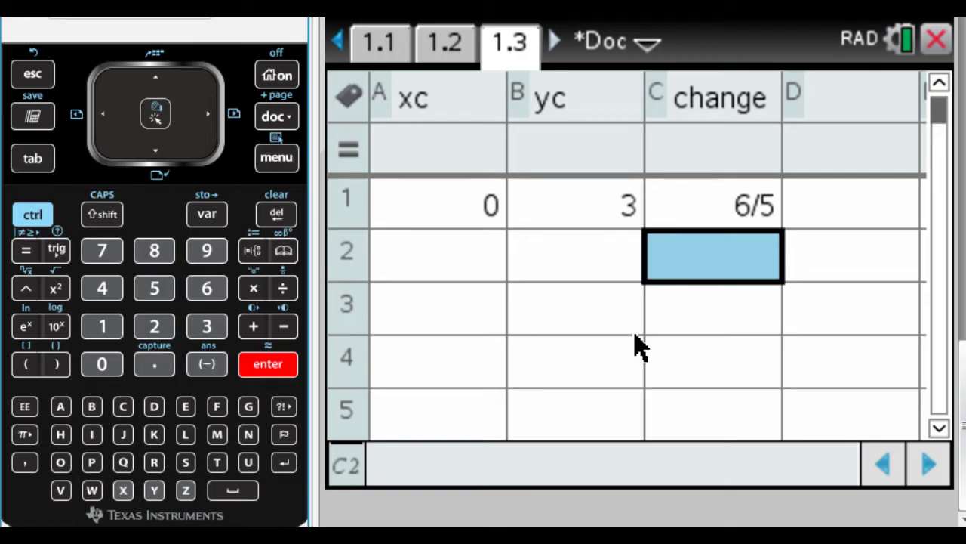
{"action": "key", "text": "Left"}
{"action": "key", "text": "Left"}
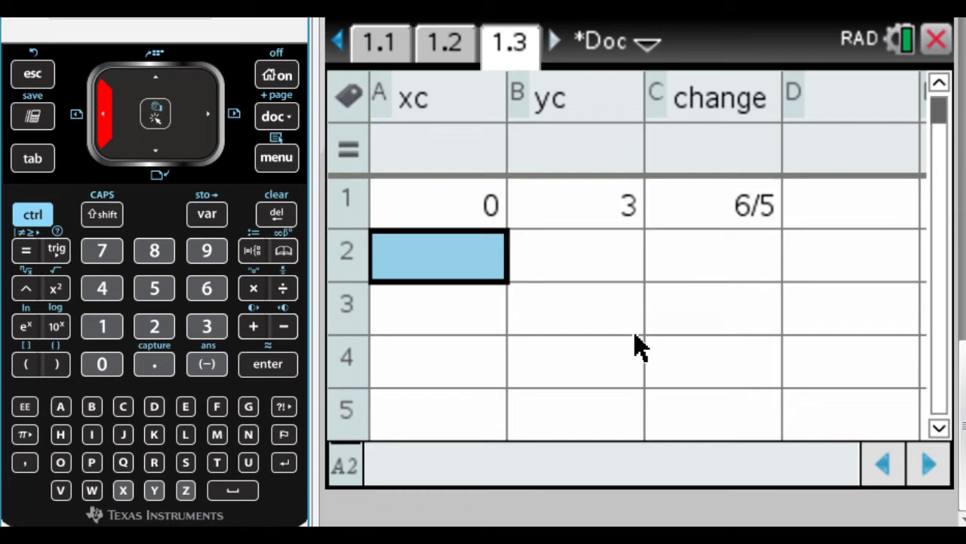
Enter =a1+dx in A2 (1/5) and =b1+c1 in B2 (21/5).
{"action": "key", "text": "Right"}
{"action": "key", "text": "Right"}
{"action": "key", "text": "Left"}
{"action": "key", "text": "Left"}
{"action": "type", "text": "="}
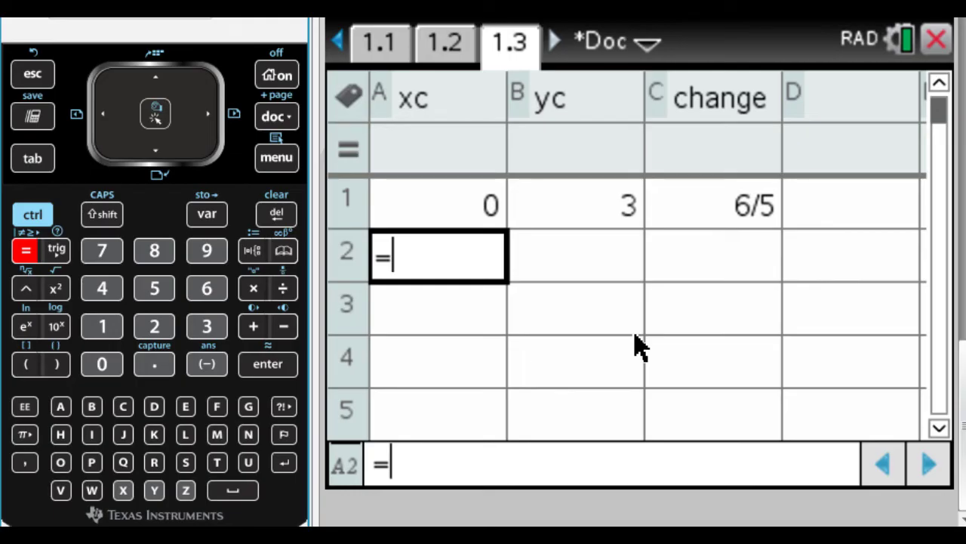
{"action": "type", "text": "a1"}
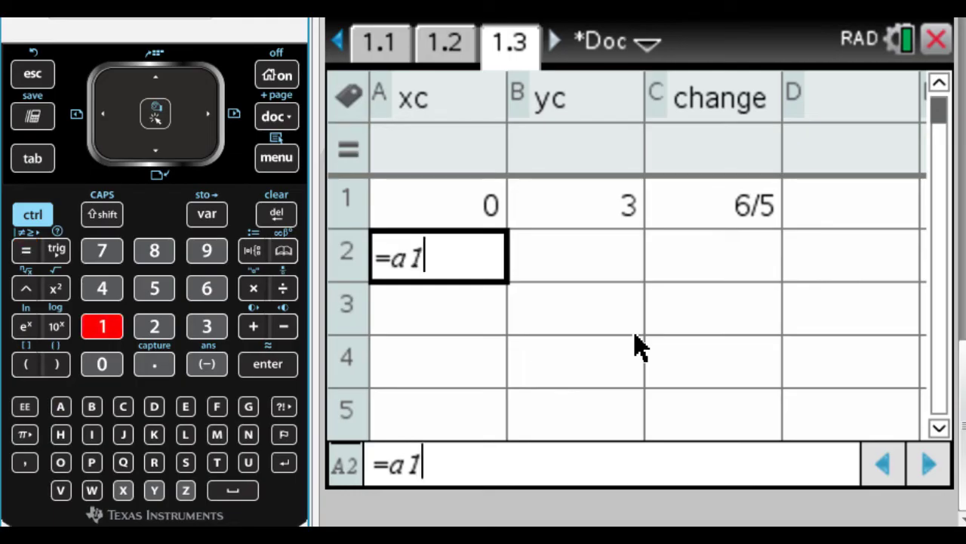
{"action": "type", "text": "+dx"}
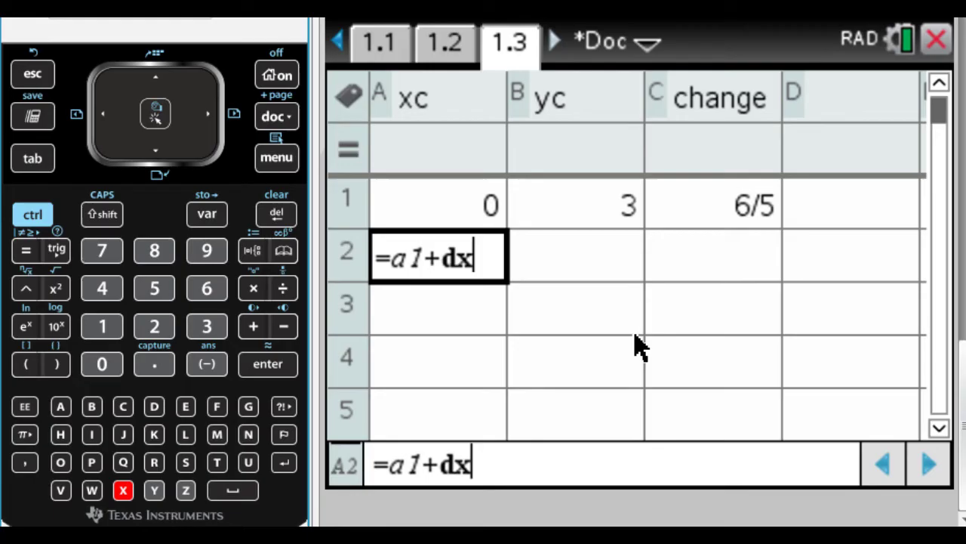
{"action": "key", "text": "Return"}
{"action": "key", "text": "Up"}
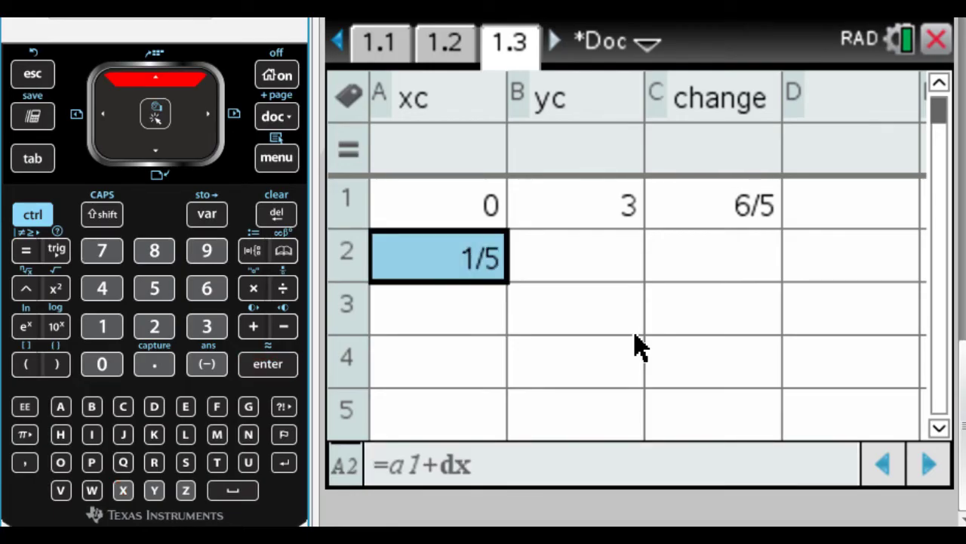
{"action": "key", "text": "Right"}
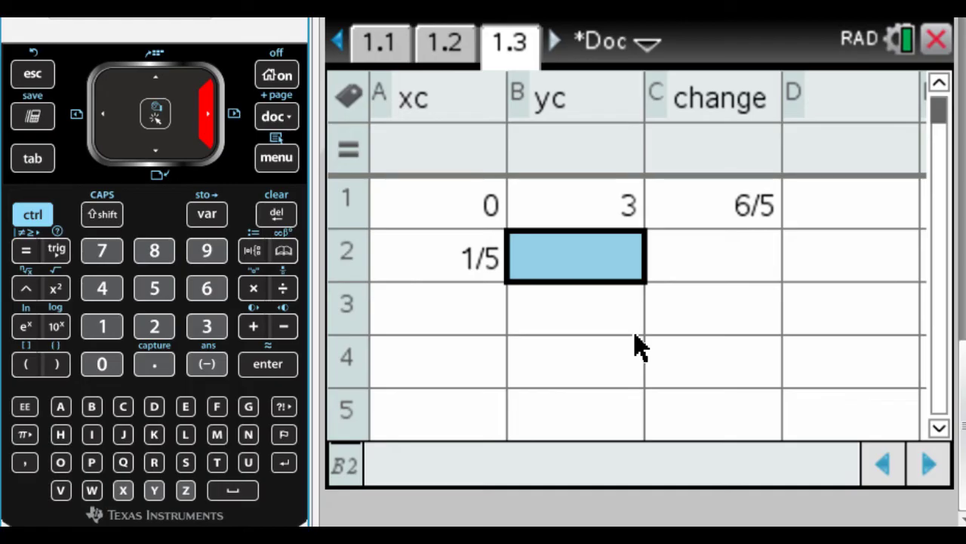
{"action": "type", "text": "="}
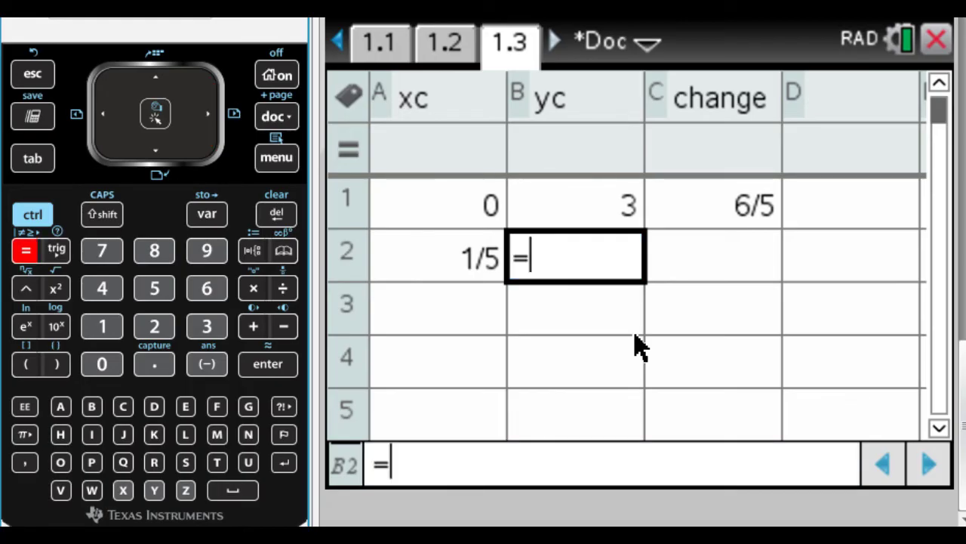
{"action": "type", "text": "b1"}
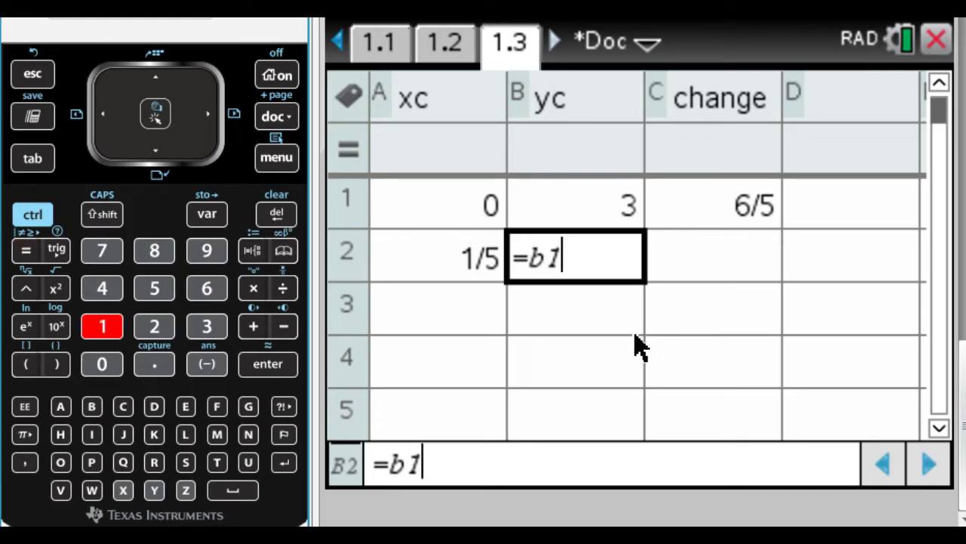
{"action": "type", "text": "+"}
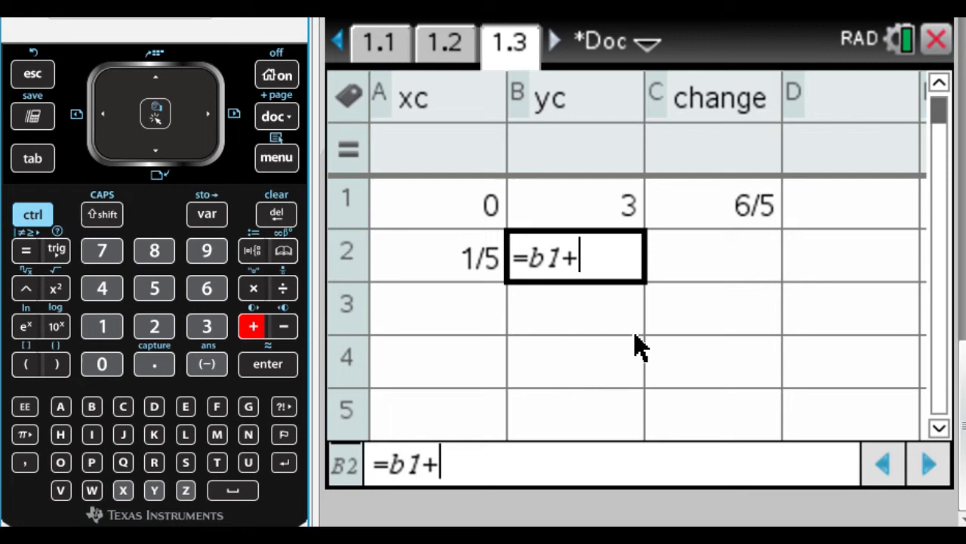
{"action": "type", "text": "c1"}
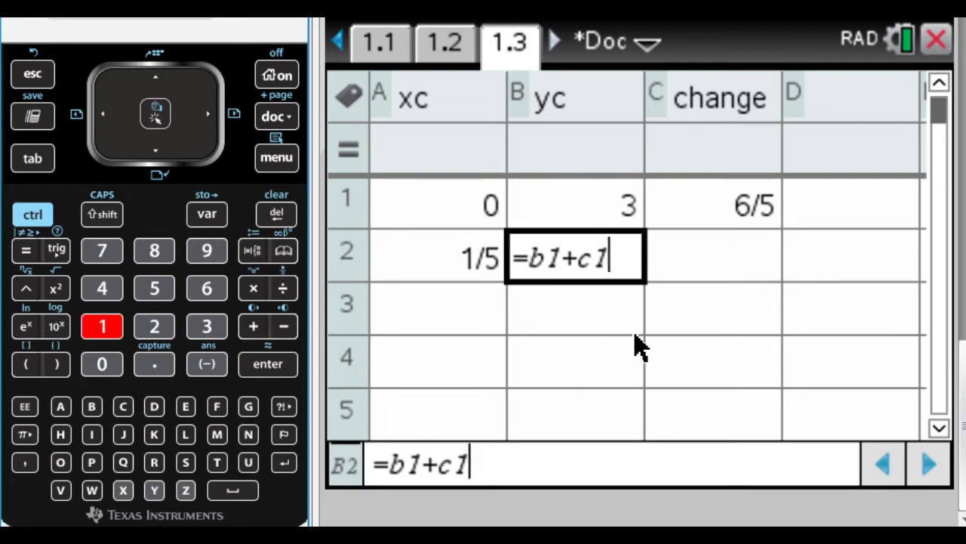
{"action": "key", "text": "Return"}
{"action": "key", "text": "Up"}
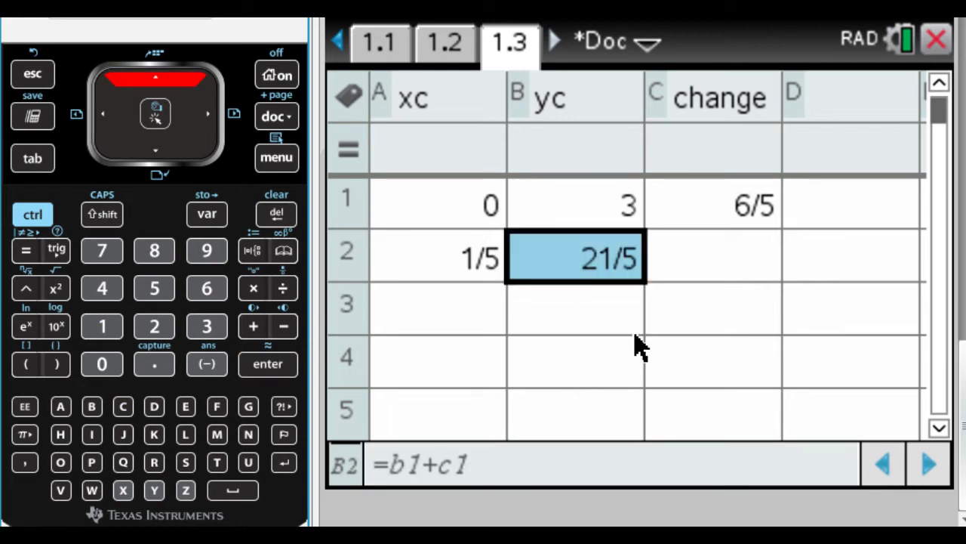
{"action": "key", "text": "Right"}
Fill C1's fp(a,b)·dx formula down to C5, with C2 showing 43/25.
{"action": "key", "text": "Up"}
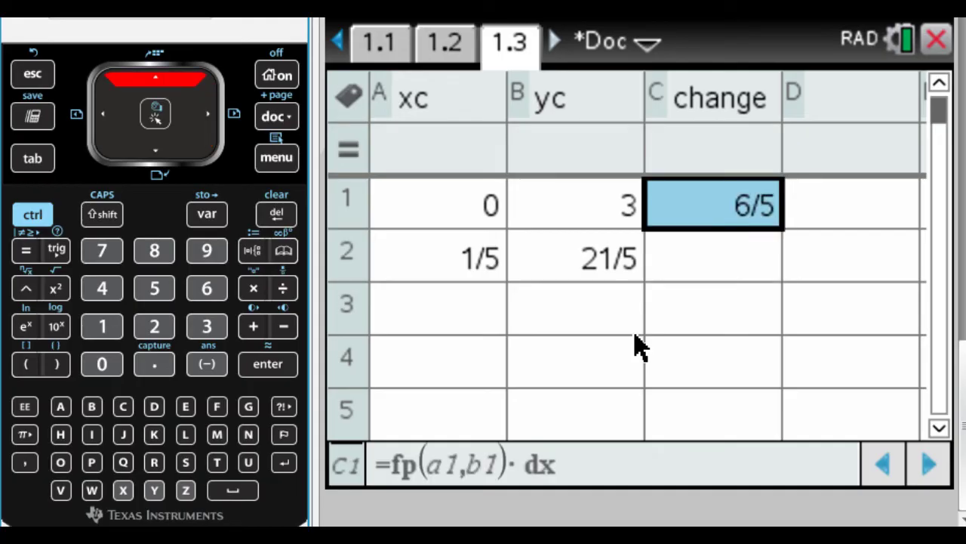
{"action": "key", "text": "Down"}
{"action": "key", "text": "Up"}
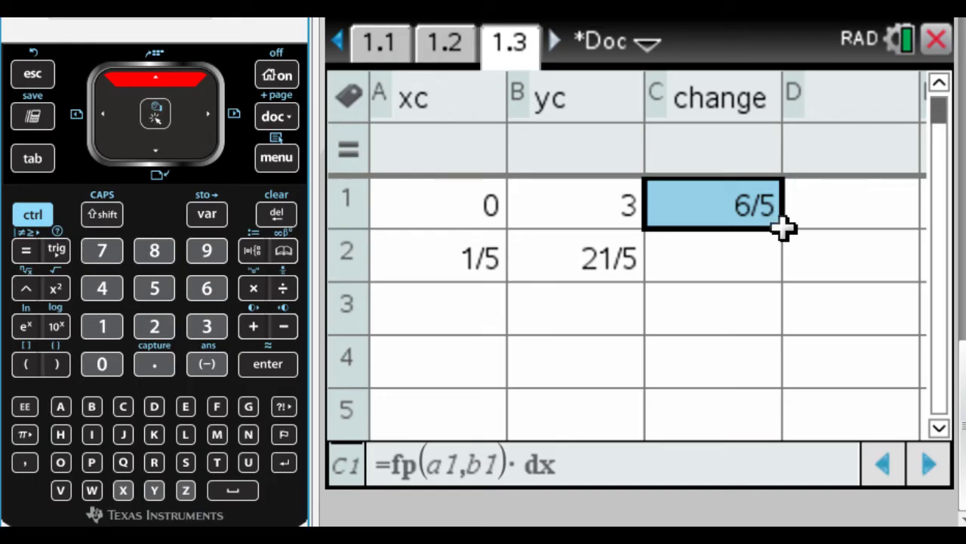
{"action": "left_click_drag", "start_coordinate": [781, 225], "coordinate": [780, 267]}
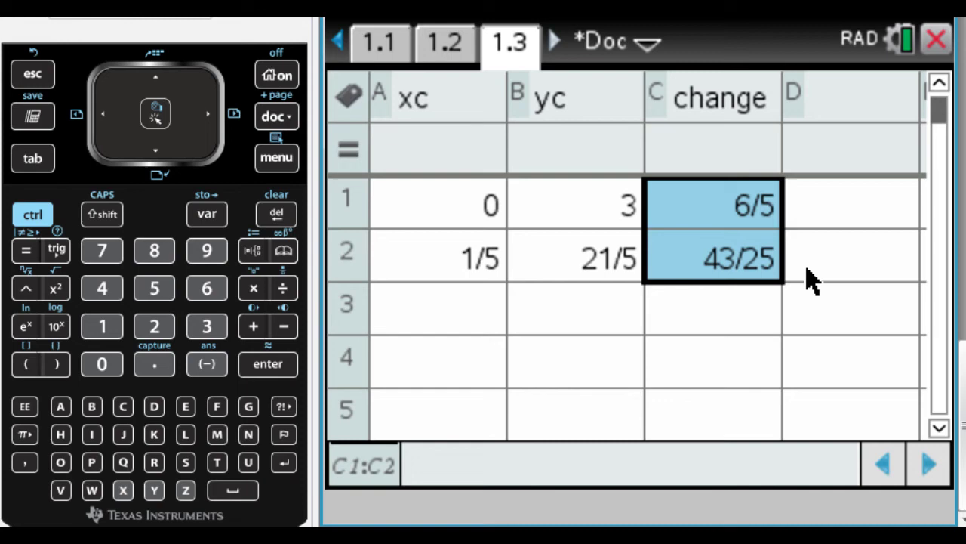
{"action": "left_click", "coordinate": [684, 257]}
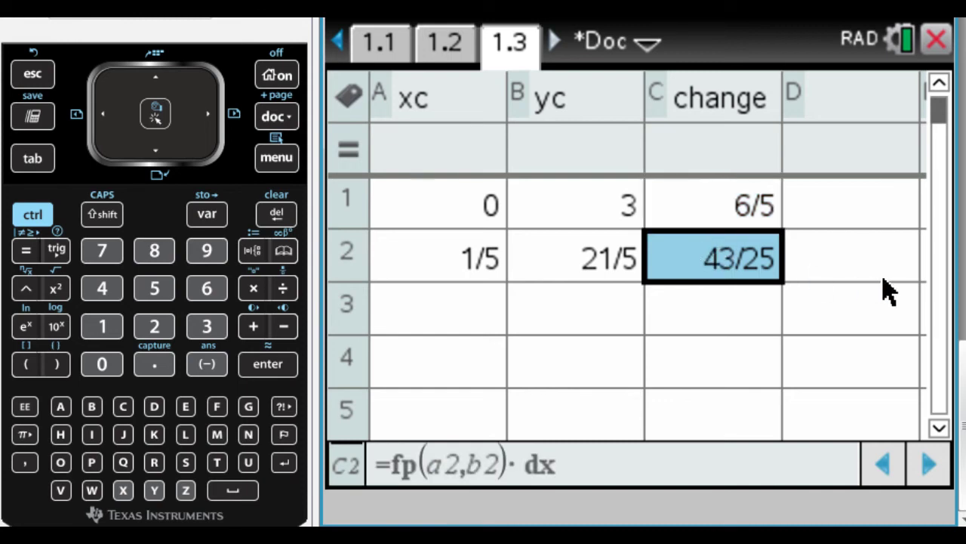
{"action": "left_click", "coordinate": [701, 213]}
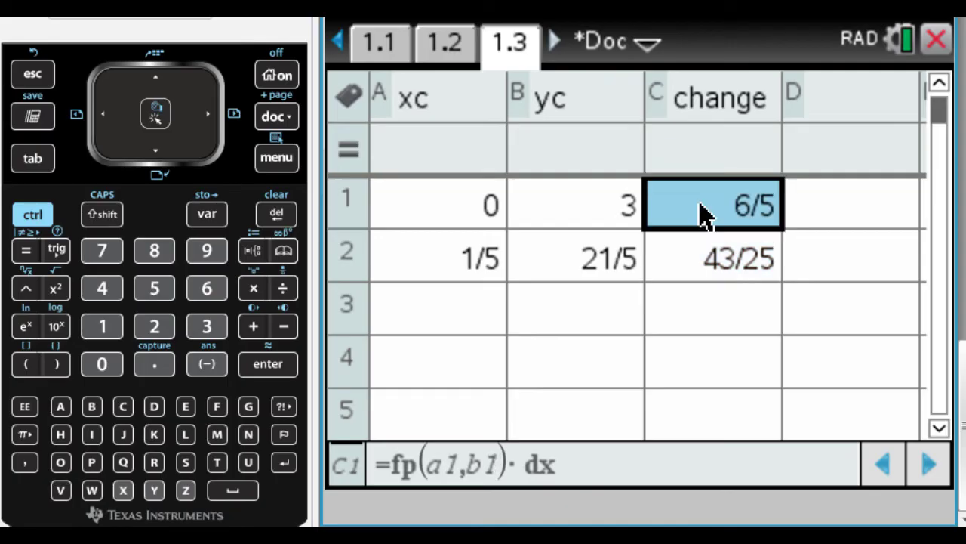
{"action": "left_click", "coordinate": [33, 216]}
{"action": "left_click", "coordinate": [155, 115]}
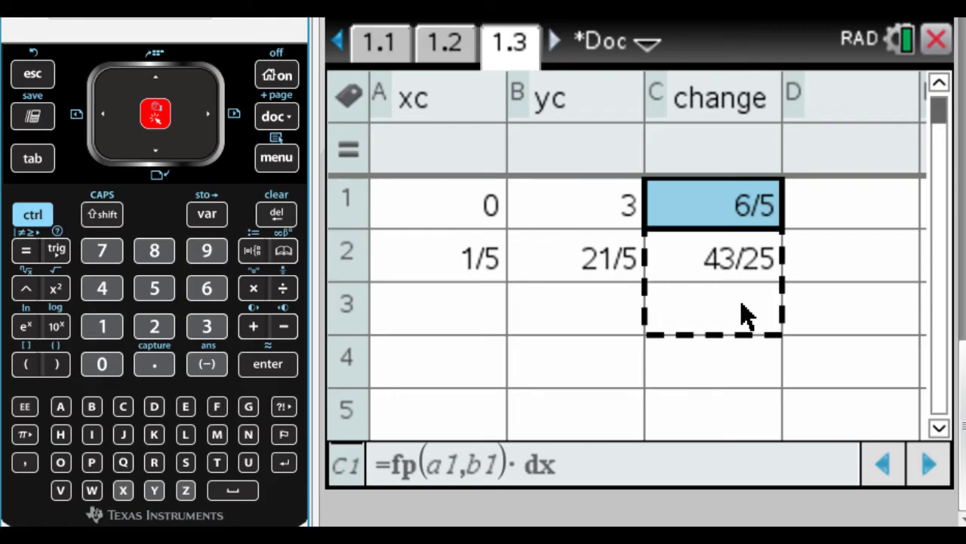
{"action": "left_click", "coordinate": [727, 405]}
{"action": "left_click", "coordinate": [703, 302]}
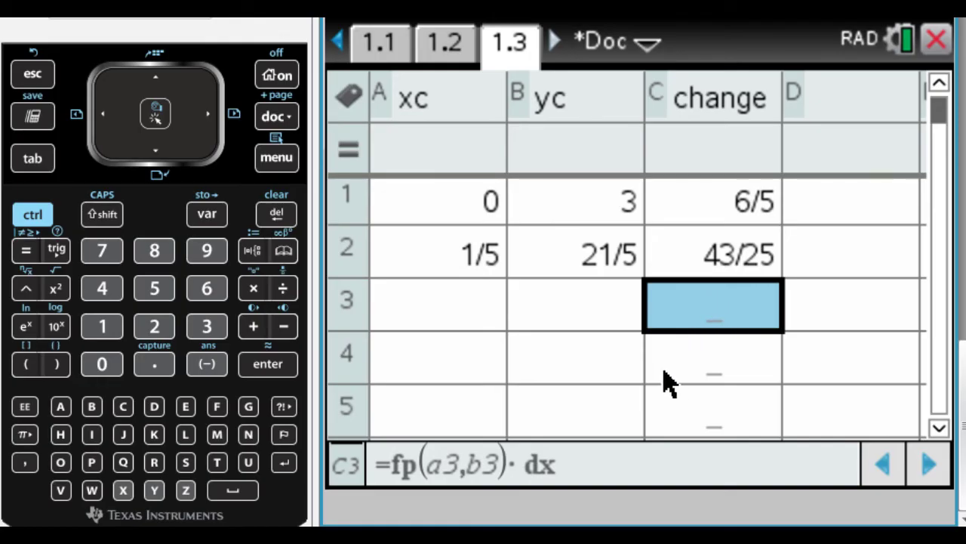
Fill the A2:C2 formulas down through row 6, reaching xc = 1.
{"action": "left_click", "coordinate": [723, 268]}
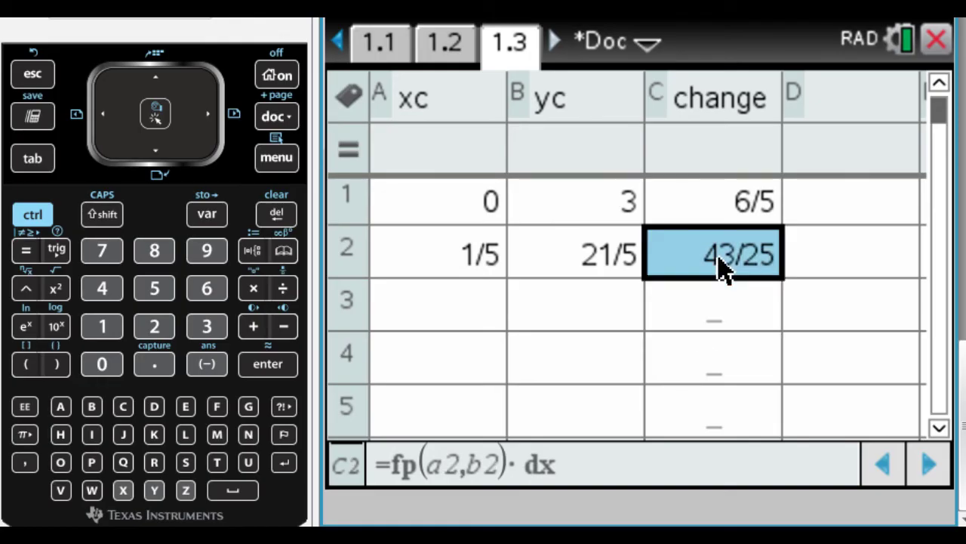
{"action": "left_click", "coordinate": [468, 265]}
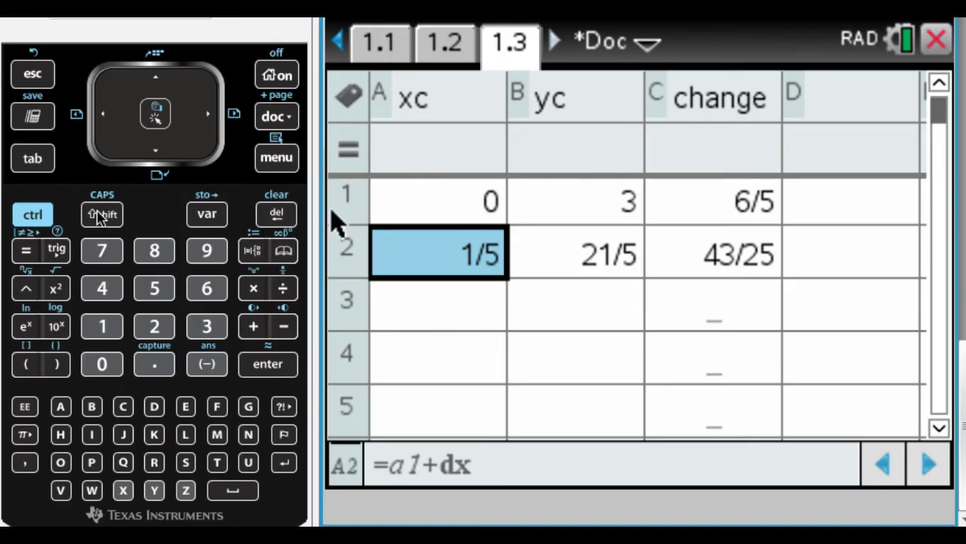
{"action": "key", "text": "shift+Right"}
{"action": "key", "text": "shift+Right"}
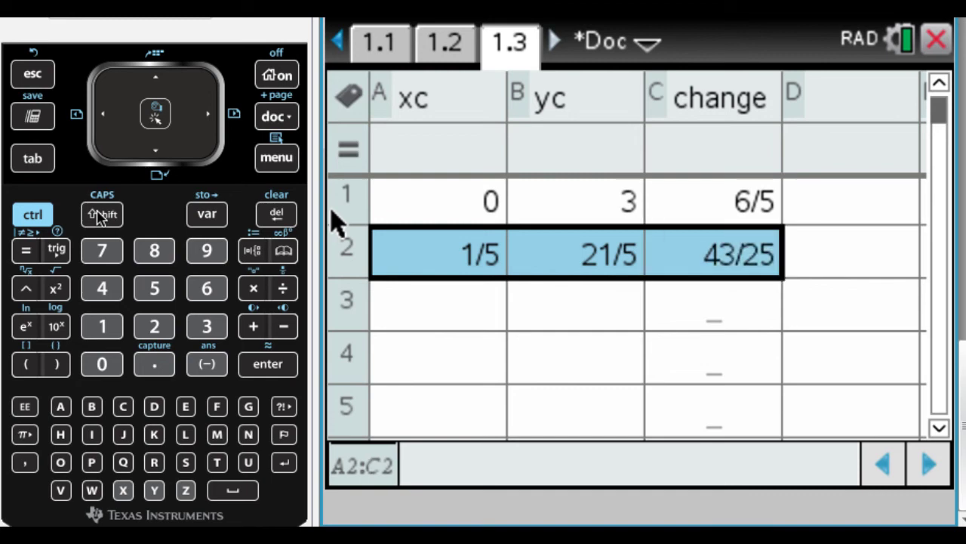
{"action": "key", "text": "ctrl+c"}
{"action": "left_click", "coordinate": [33, 215]}
{"action": "left_click", "coordinate": [157, 114]}
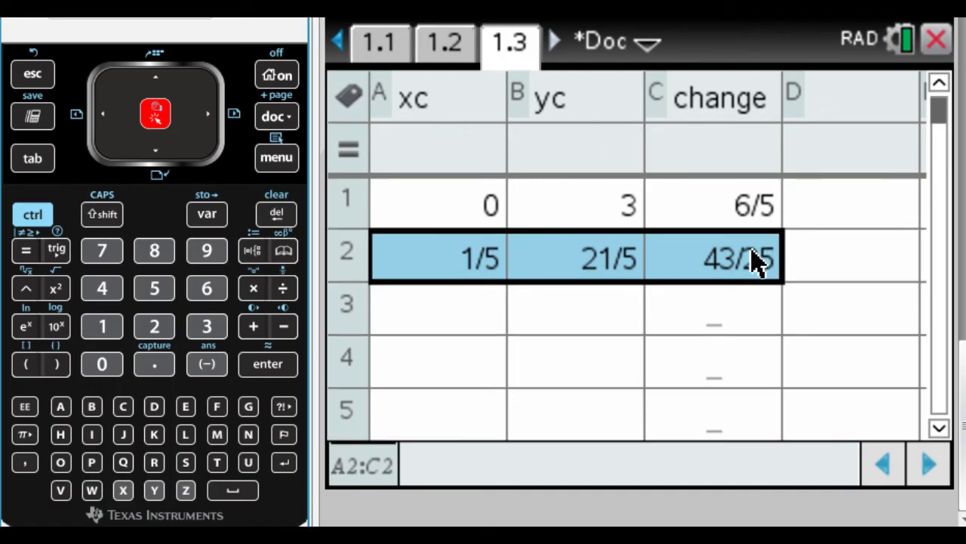
{"action": "key", "text": "Down"}
{"action": "key", "text": "Down"}
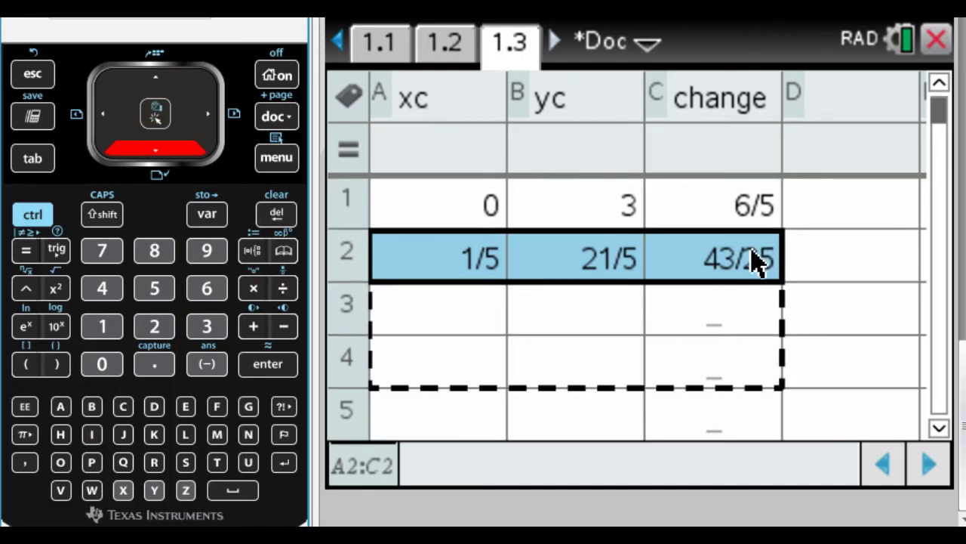
{"action": "key", "text": "Up"}
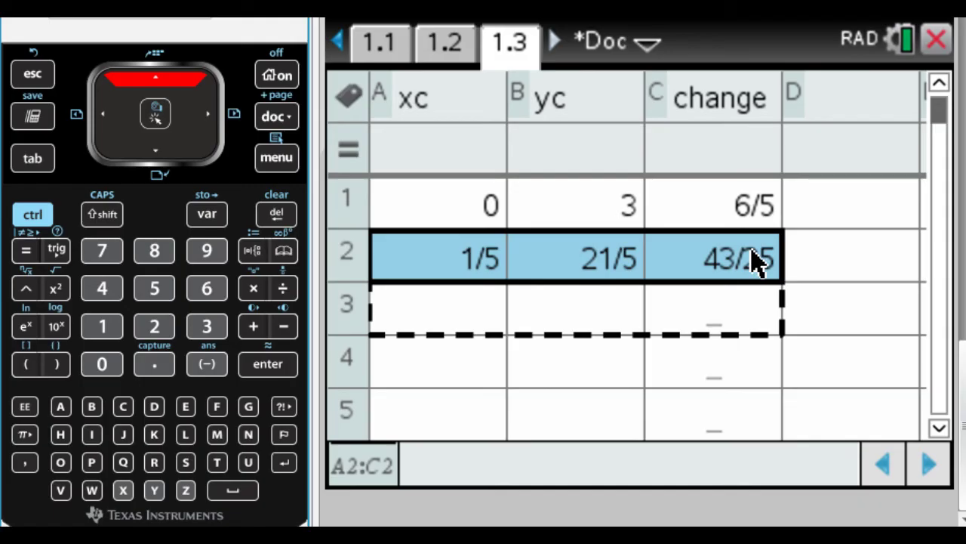
{"action": "key", "text": "Down"}
{"action": "key", "text": "Down"}
{"action": "key", "text": "Down"}
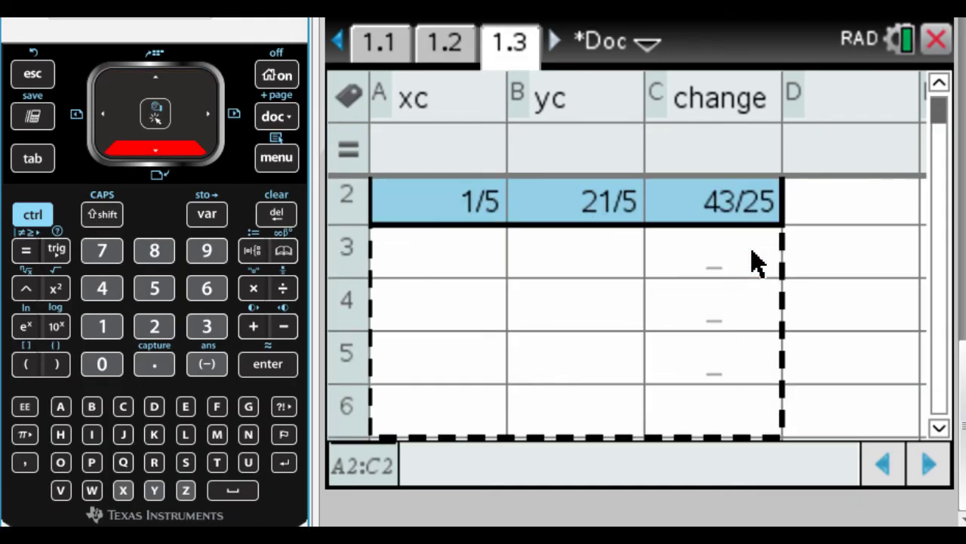
{"action": "key", "text": "Return"}
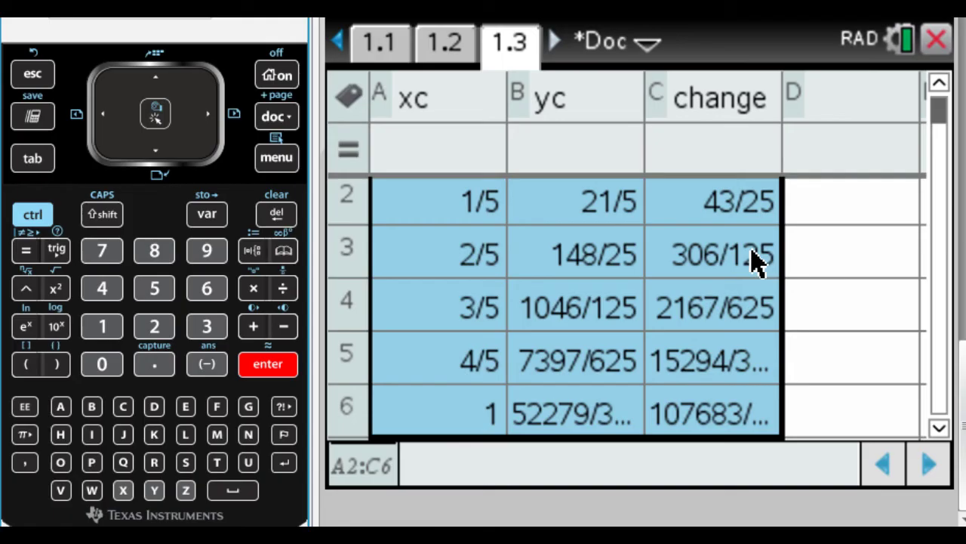
Check the row-6 change value and the yc formula in B6.
{"action": "left_click", "coordinate": [705, 428]}
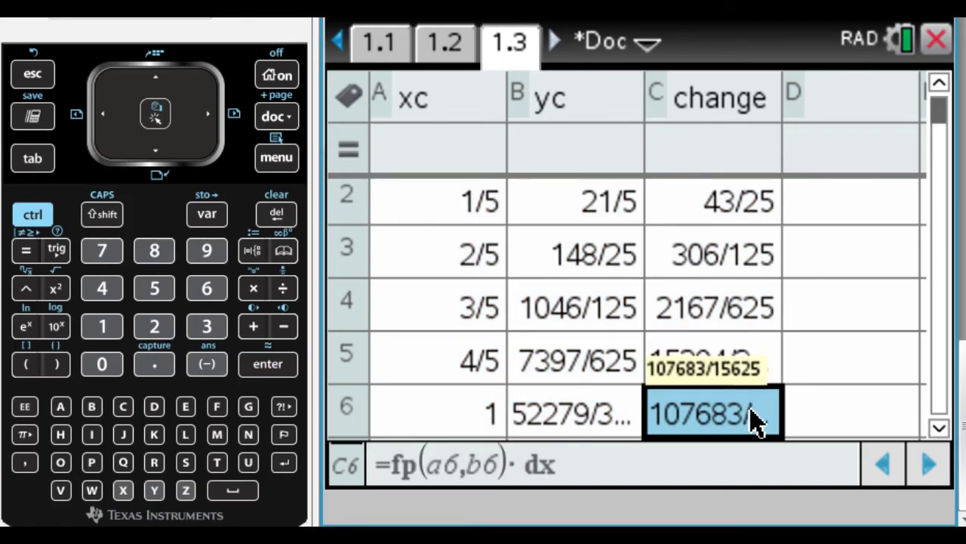
{"action": "left_click", "coordinate": [816, 420]}
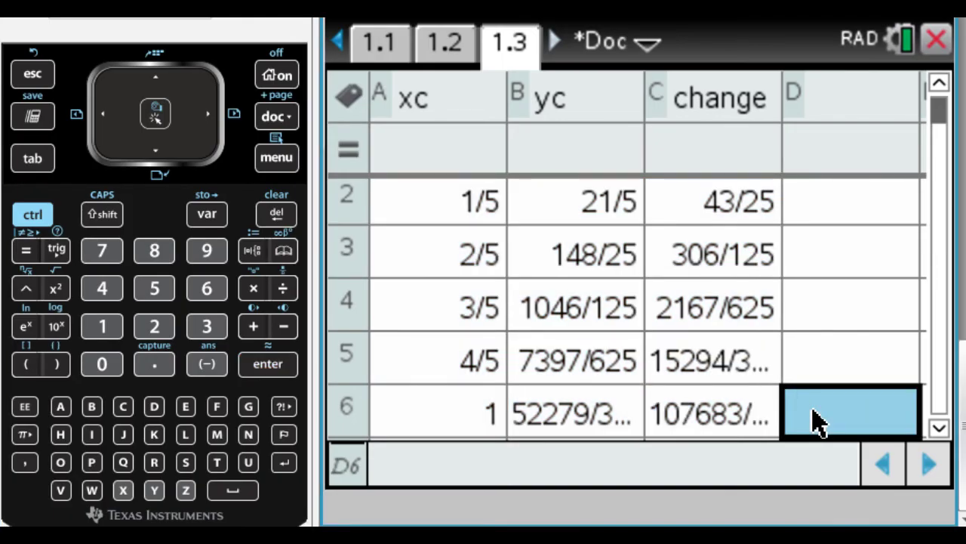
{"action": "key", "text": "Up"}
{"action": "key", "text": "Up"}
{"action": "key", "text": "Up"}
{"action": "key", "text": "Up"}
{"action": "key", "text": "Up"}
{"action": "key", "text": "Up"}
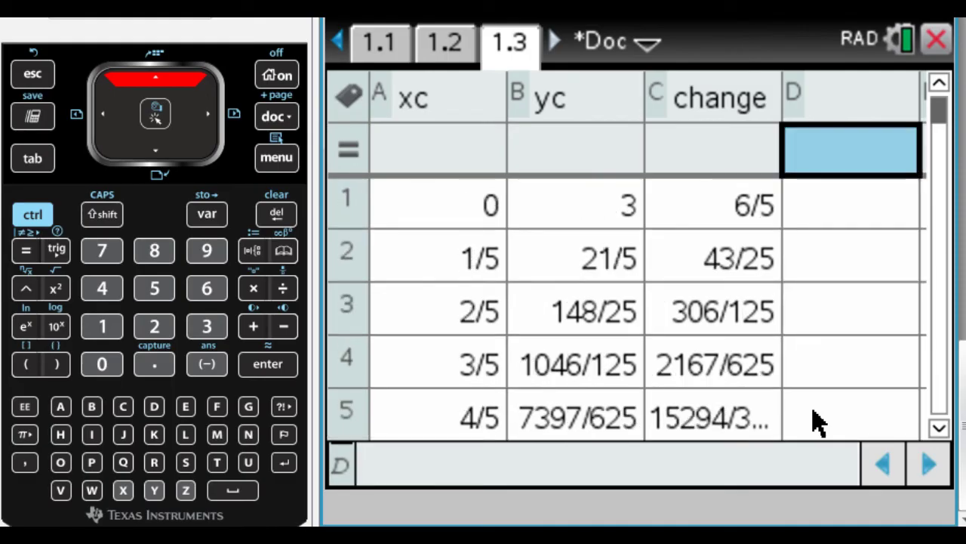
{"action": "key", "text": "Down"}
{"action": "key", "text": "Down"}
{"action": "key", "text": "Down"}
{"action": "key", "text": "Down"}
{"action": "key", "text": "Down"}
{"action": "key", "text": "Down"}
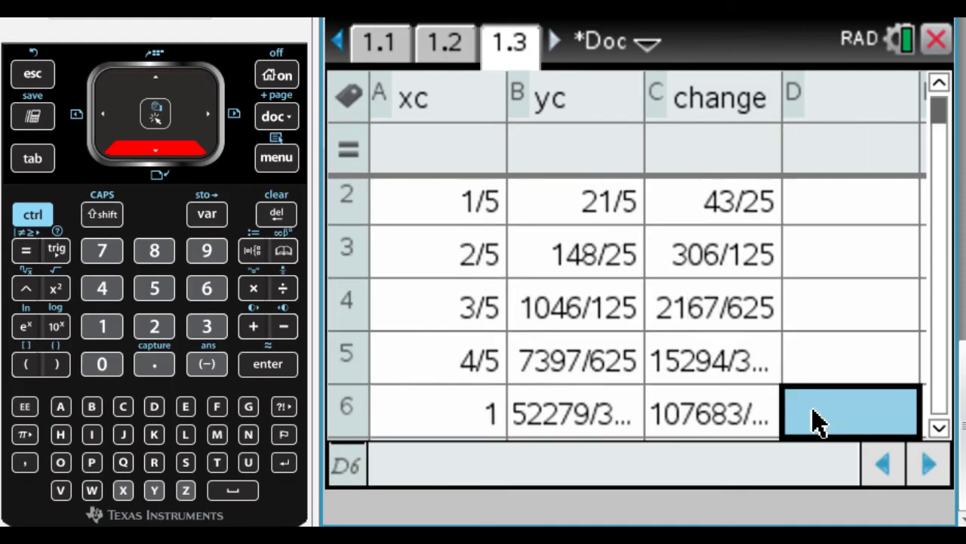
{"action": "key", "text": "Left"}
{"action": "key", "text": "Left"}
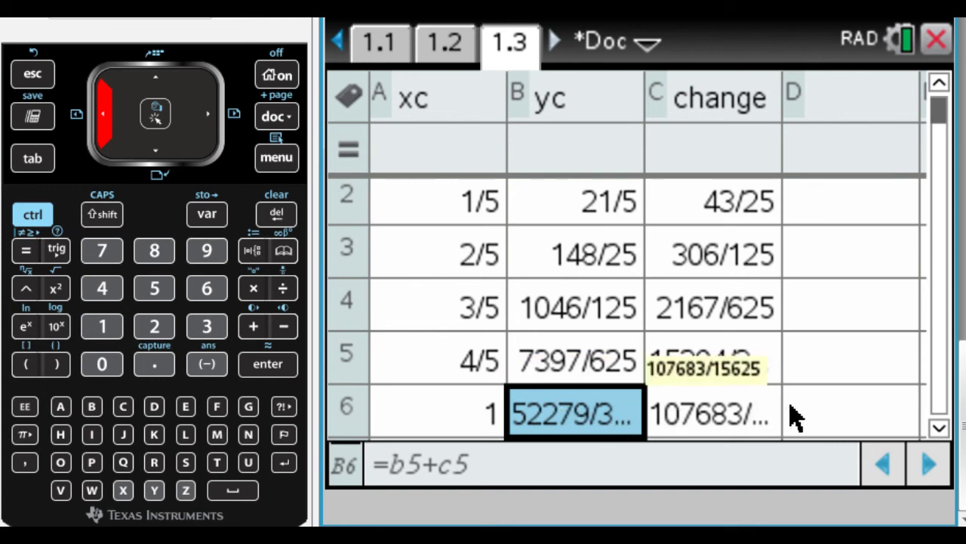
Enter =approx(b6) in D6, showing 16.7293.
{"action": "left_click", "coordinate": [830, 414]}
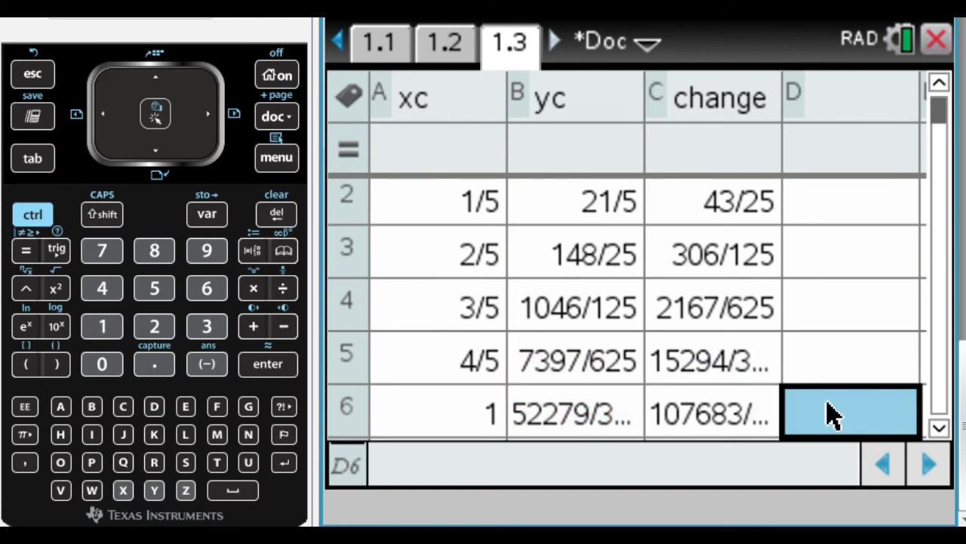
{"action": "type", "text": "="}
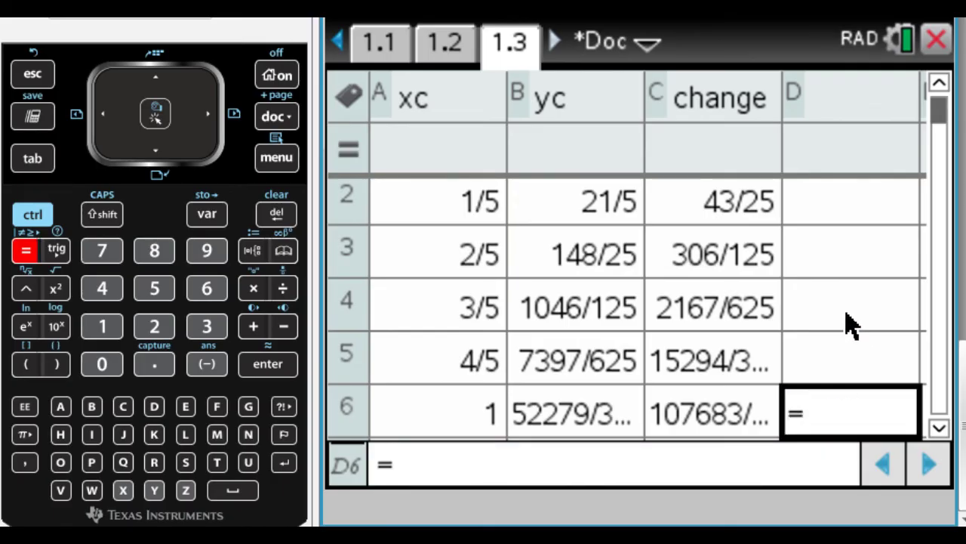
{"action": "type", "text": "approx"}
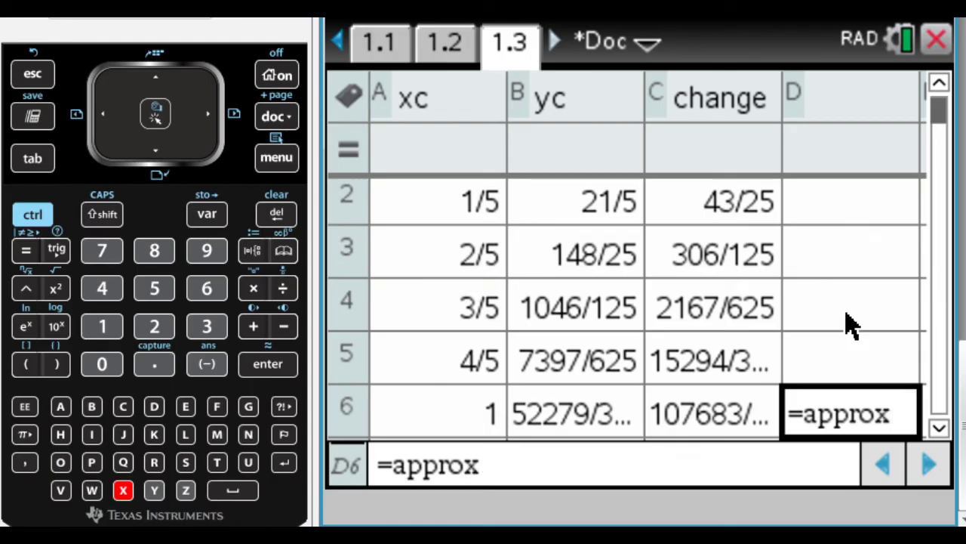
{"action": "type", "text": "("}
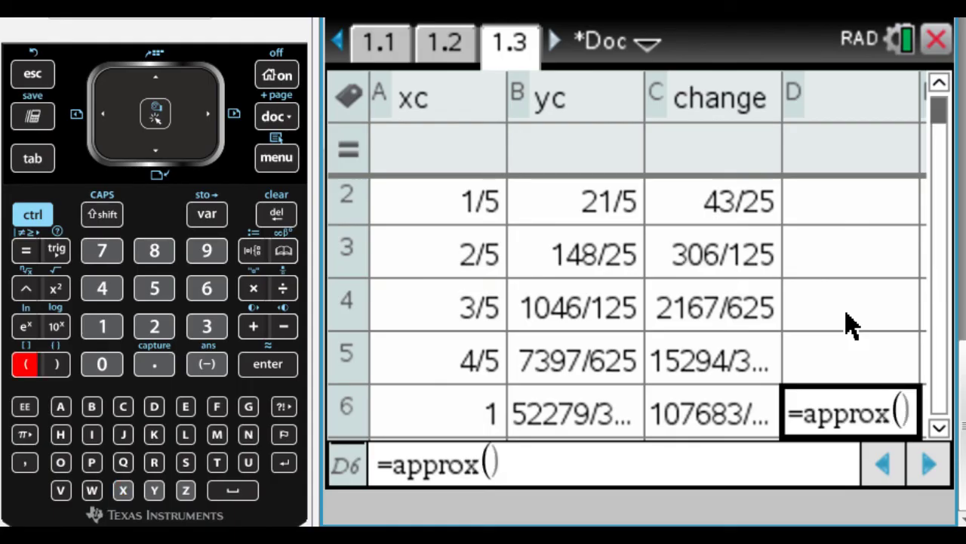
{"action": "type", "text": "b6"}
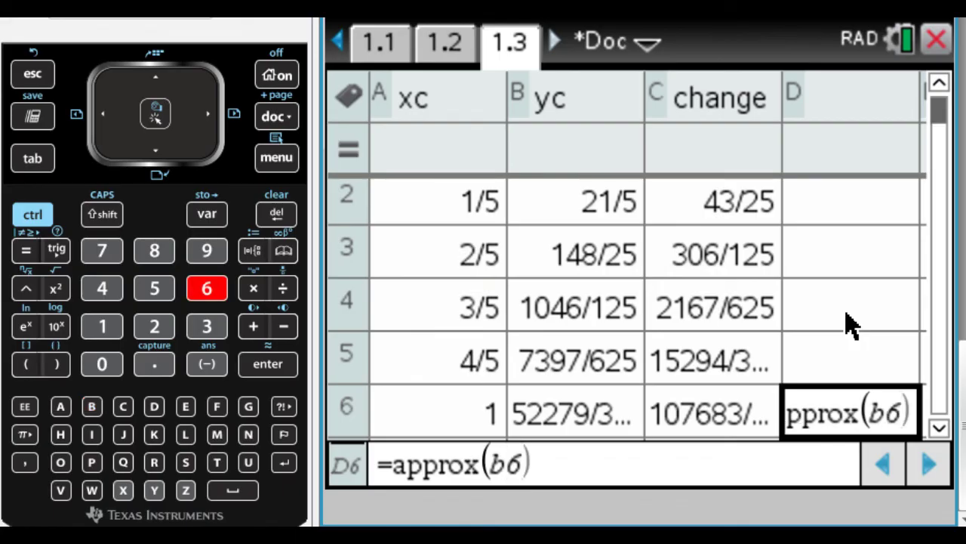
{"action": "key", "text": "Return"}
{"action": "key", "text": "Up"}
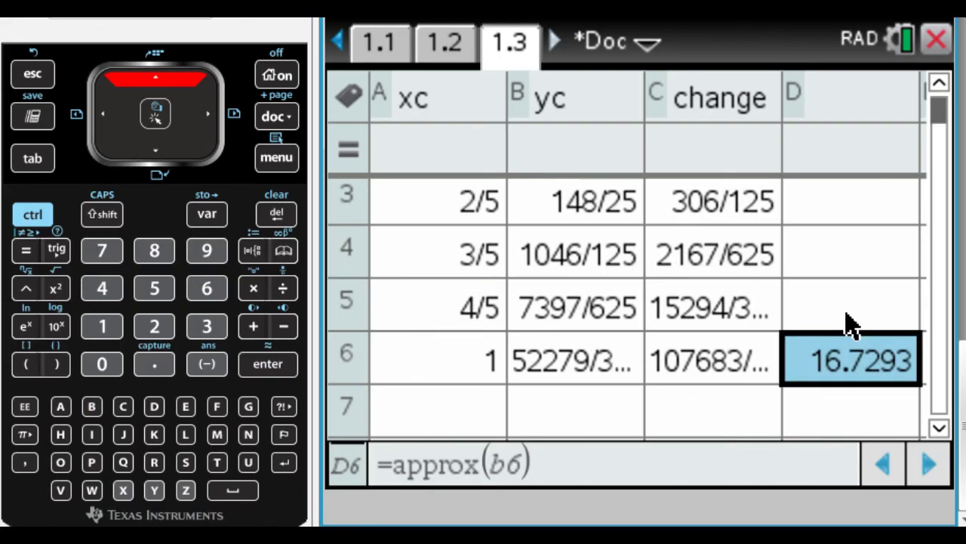
{"action": "key", "text": "Up"}
{"action": "key", "text": "Down"}
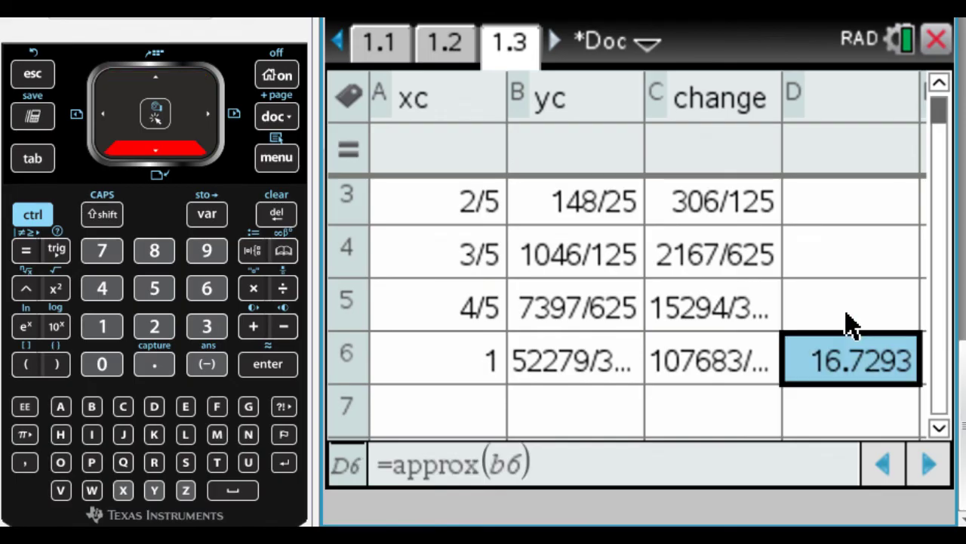
{"action": "key", "text": "Left"}
{"action": "key", "text": "Left"}
{"action": "key", "text": "Up"}
{"action": "key", "text": "Up"}
{"action": "key", "text": "Up"}
{"action": "key", "text": "Up"}
{"action": "key", "text": "Up"}
{"action": "key", "text": "Up"}
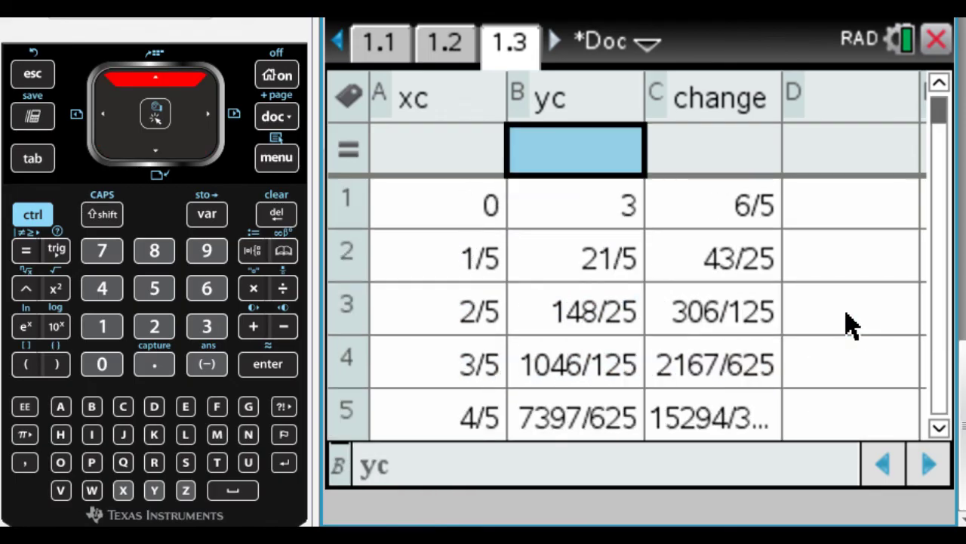
Change B1's starting value to 3. so yc recalculates in decimals, ending at 16.7293.
{"action": "key", "text": "Down"}
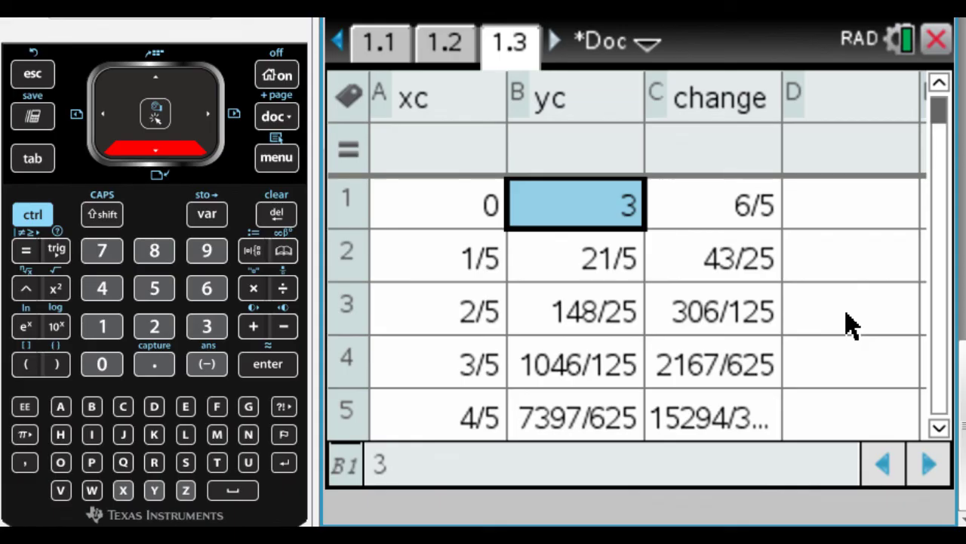
{"action": "key", "text": "Return"}
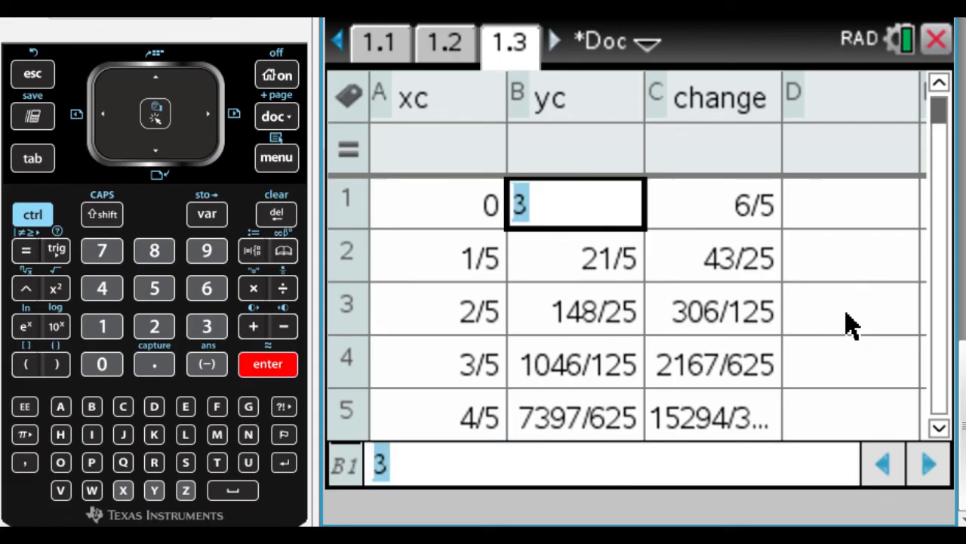
{"action": "type", "text": "3."}
{"action": "key", "text": "Return"}
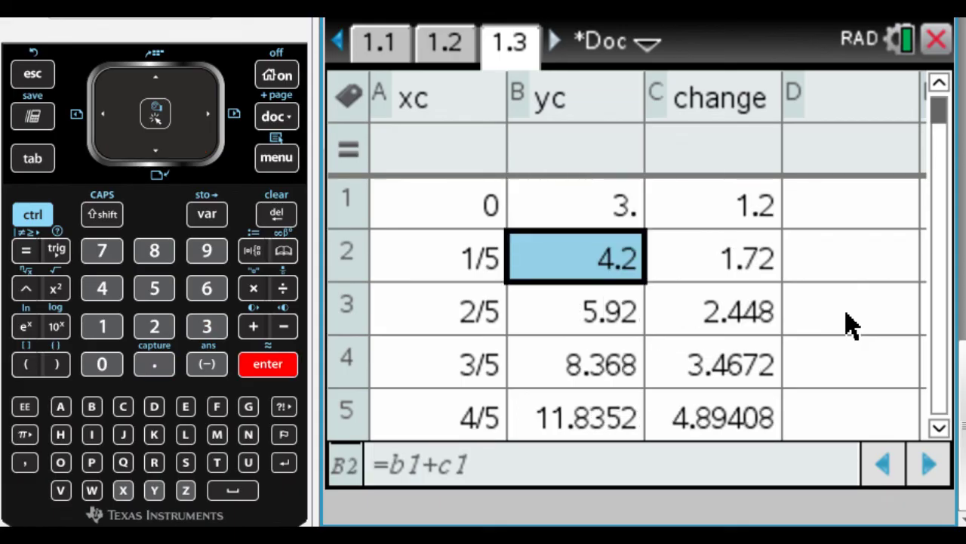
{"action": "key", "text": "Down"}
{"action": "key", "text": "Down"}
{"action": "key", "text": "Down"}
{"action": "key", "text": "Down"}
{"action": "key", "text": "Down"}
{"action": "key", "text": "Up"}
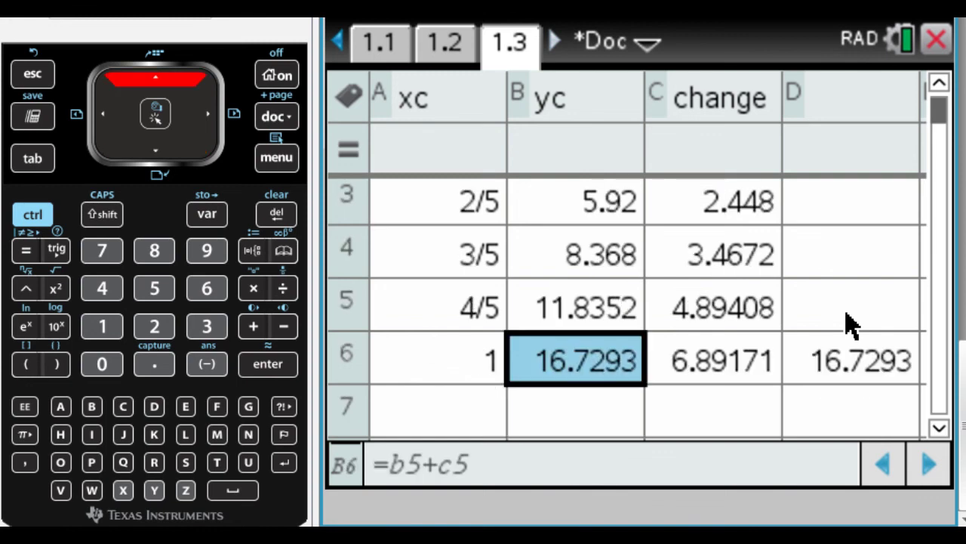
{"action": "key", "text": "Right"}
{"action": "key", "text": "Right"}
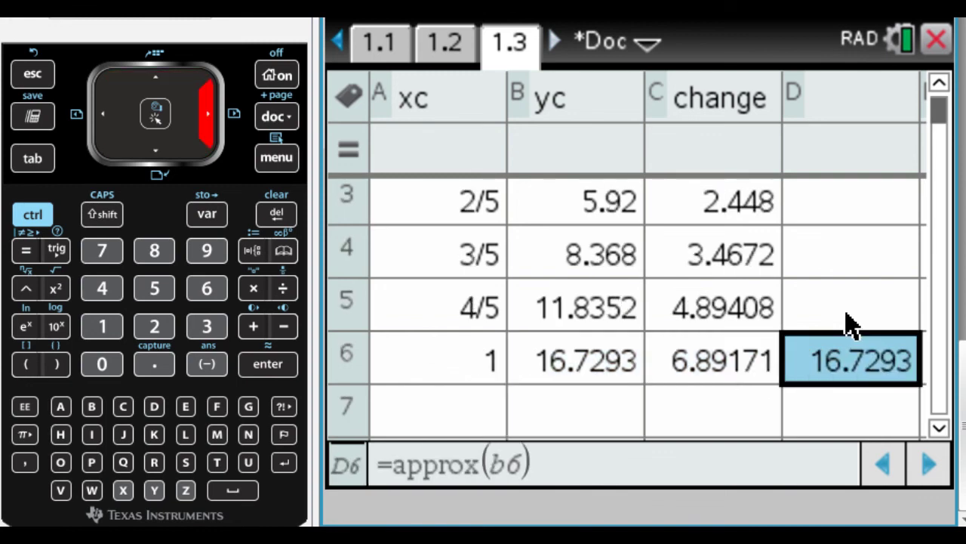
{"action": "key", "text": "Left"}
{"action": "key", "text": "Left"}
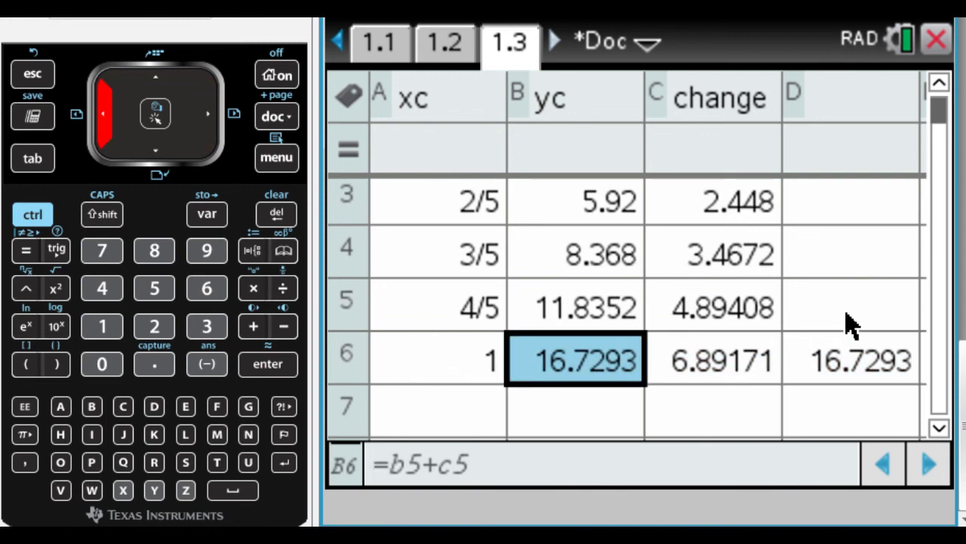
{"action": "key", "text": "Up"}
{"action": "key", "text": "Up"}
{"action": "key", "text": "Down"}
{"action": "key", "text": "Down"}
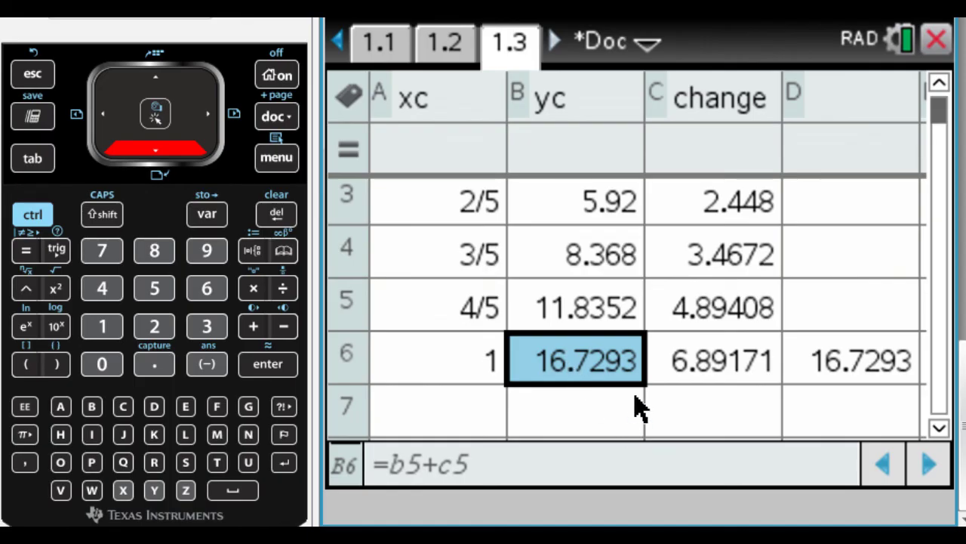
{"action": "left_click", "coordinate": [755, 411]}
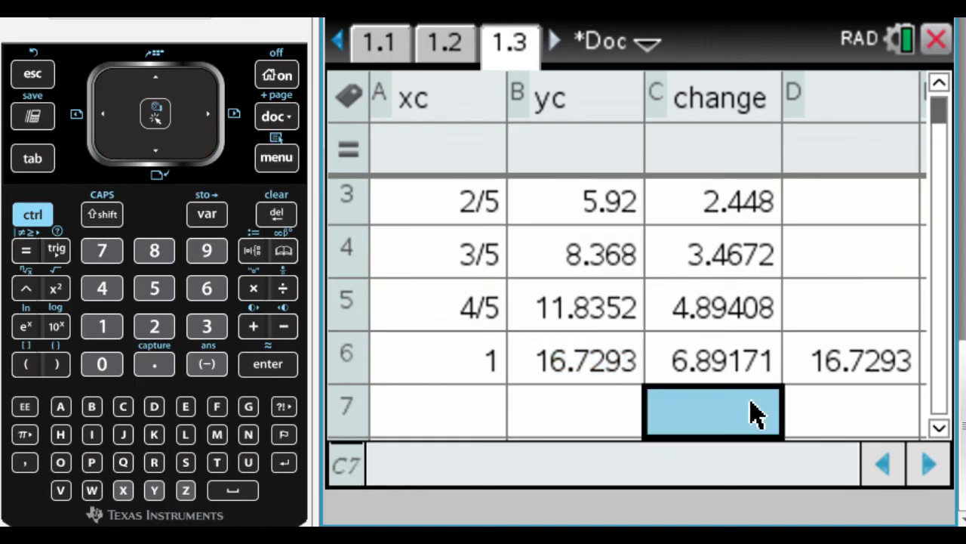
{"action": "key", "text": "Up"}
{"action": "key", "text": "Right"}
{"action": "key", "text": "Up"}
{"action": "key", "text": "Up"}
{"action": "key", "text": "Up"}
{"action": "key", "text": "Up"}
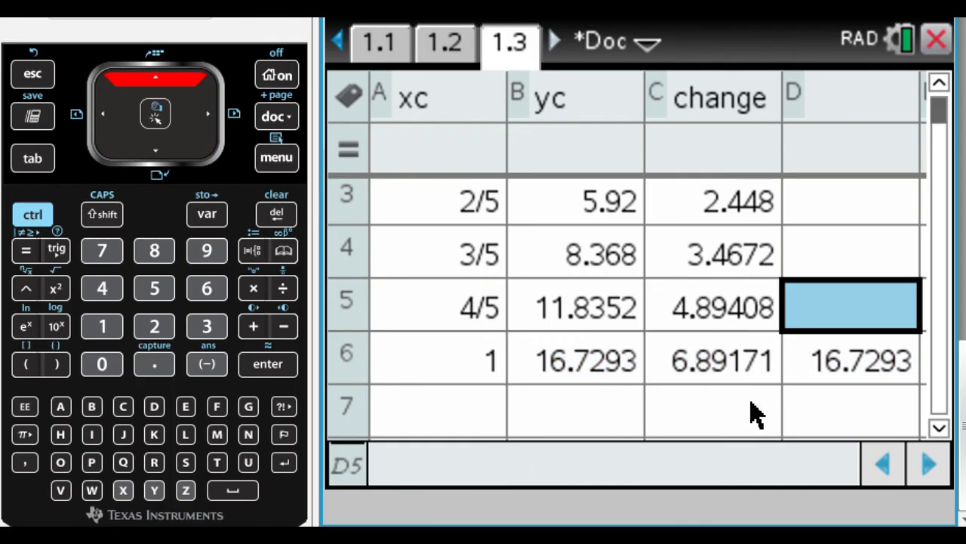
{"action": "key", "text": "Down"}
{"action": "key", "text": "Down"}
{"action": "key", "text": "Down"}
{"action": "key", "text": "Down"}
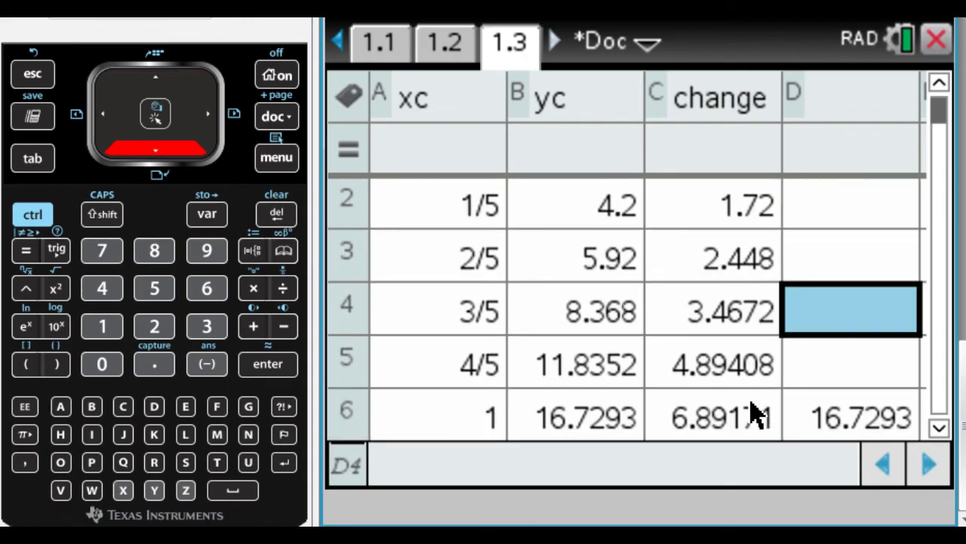
{"action": "key", "text": "Down"}
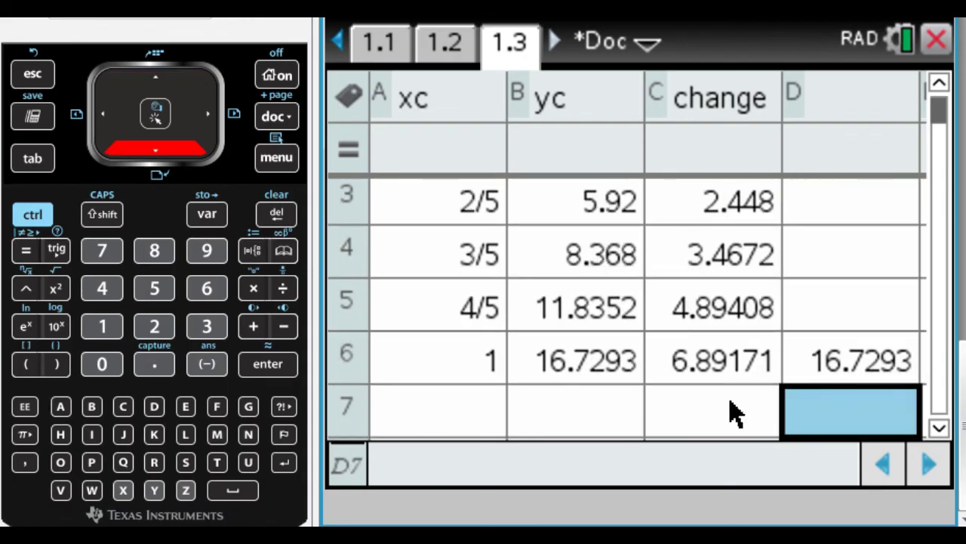